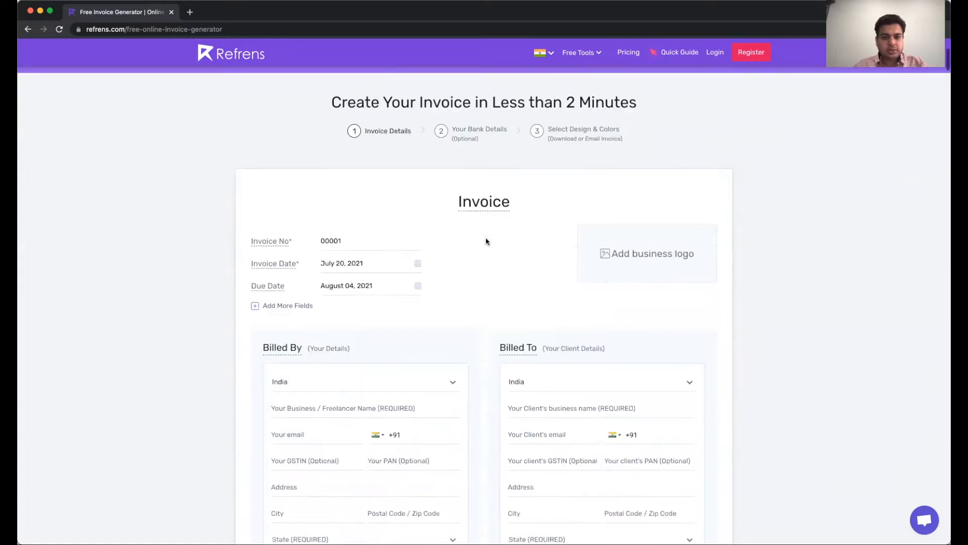
# Add a custom Department field with value Design below the due date
pyautogui.scroll(10, 486, 241)
pyautogui.scroll(3, 487, 241)
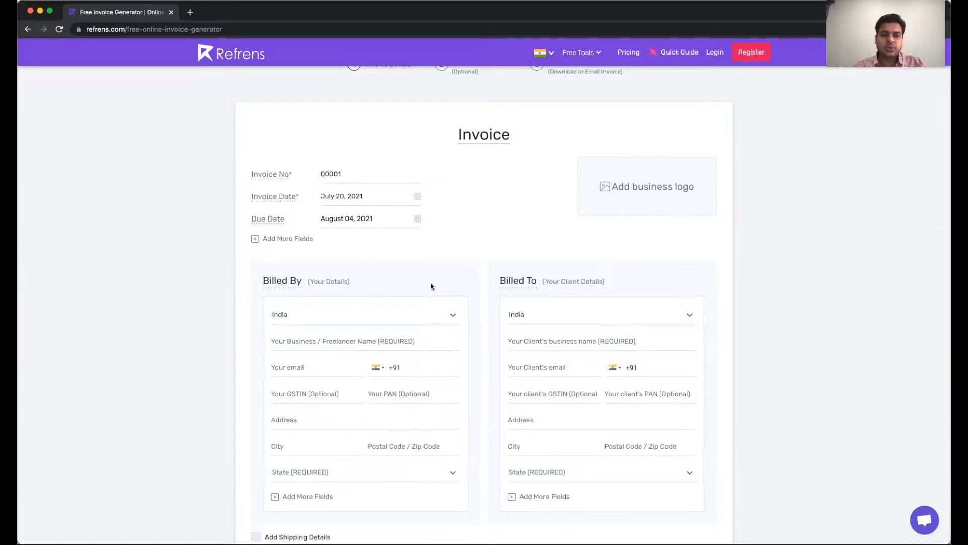
pyautogui.scroll(2, 431, 286)
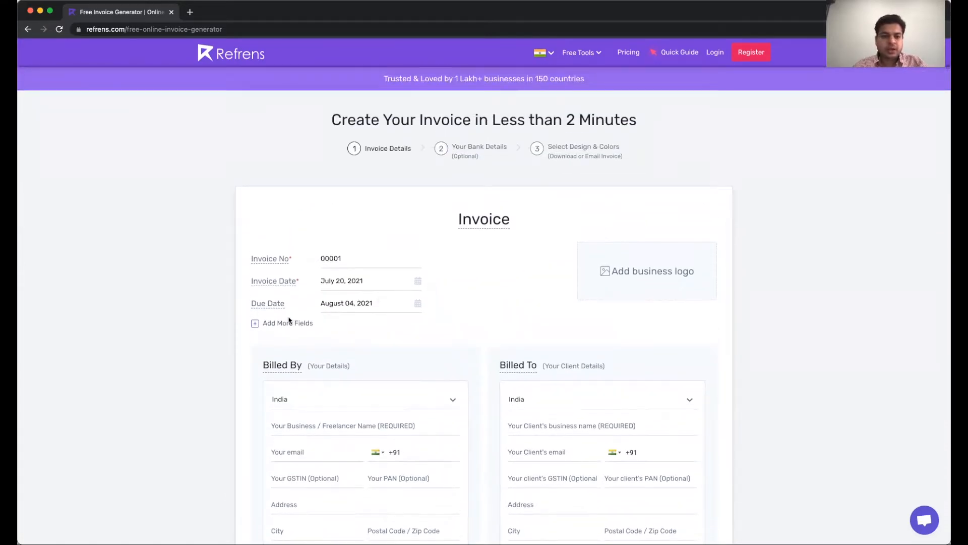
pyautogui.click(276, 323)
pyautogui.click(276, 326)
pyautogui.write('Des')
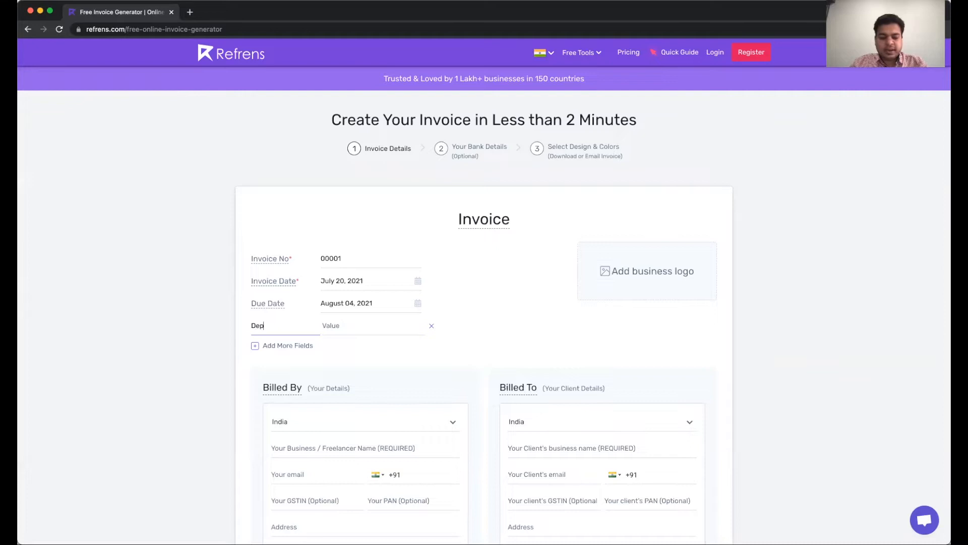
pyautogui.write('artment')
pyautogui.press('Tab')
pyautogui.write('Design')
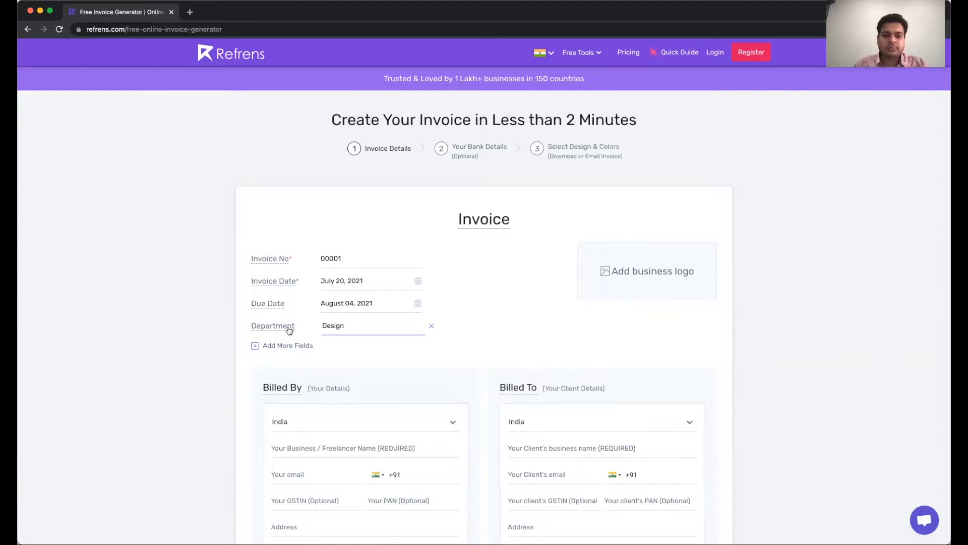
# Rename the Invoice No label to Invoice#
pyautogui.click(274, 257)
pyautogui.press('BackSpace')
pyautogui.press('BackSpace')
pyautogui.press('BackSpace')
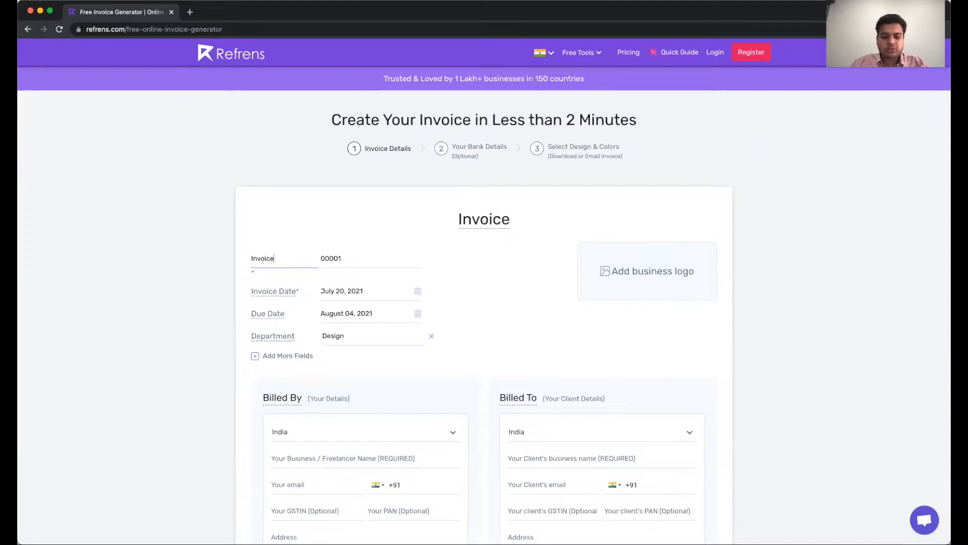
pyautogui.write('#')
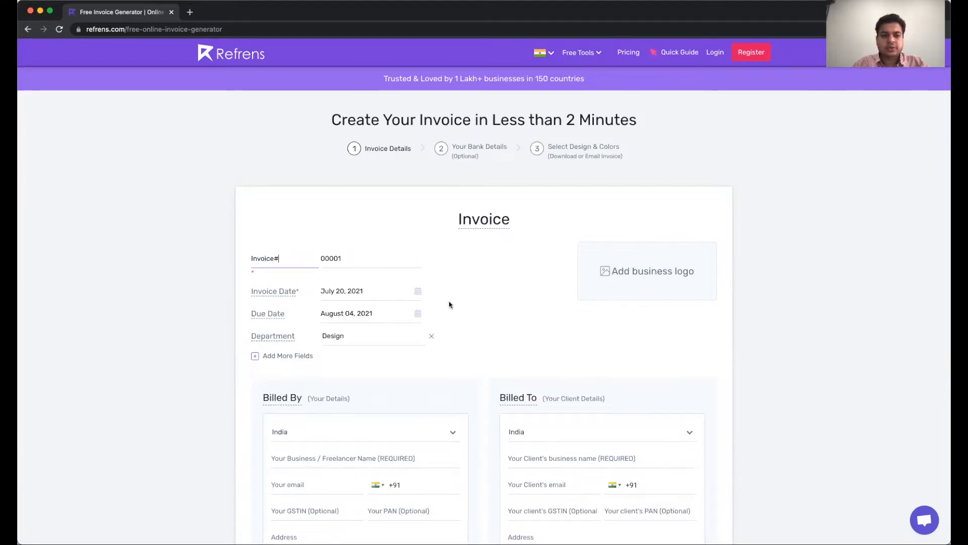
pyautogui.click(477, 306)
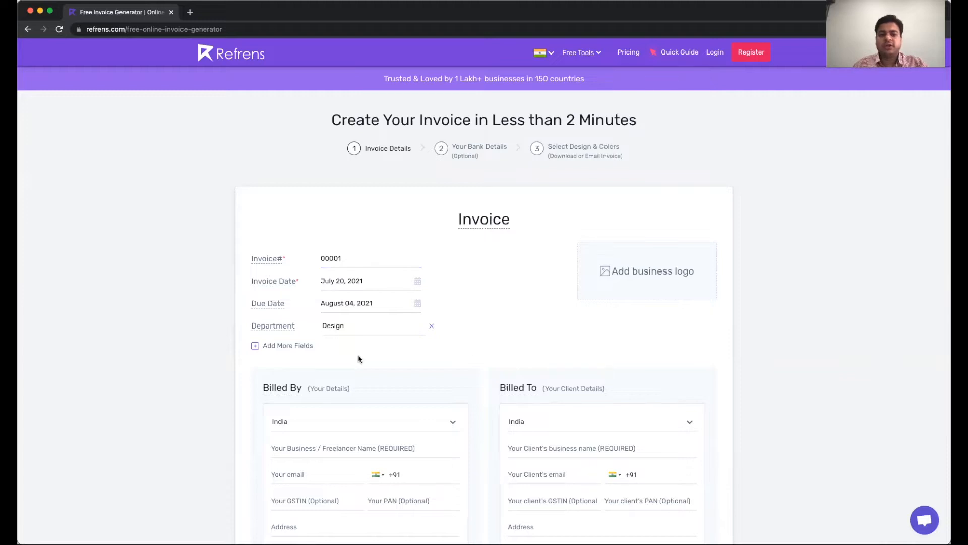
# Upload and crop the airplane image as the invoice's business logo
pyautogui.scroll(-2, 358, 360)
pyautogui.click(644, 217)
pyautogui.doubleClick(407, 213)
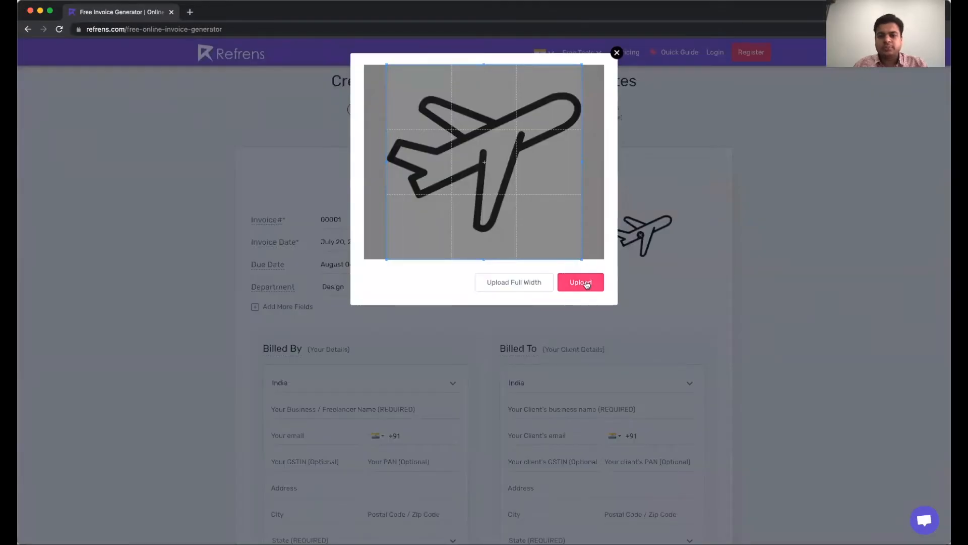
pyautogui.click(587, 284)
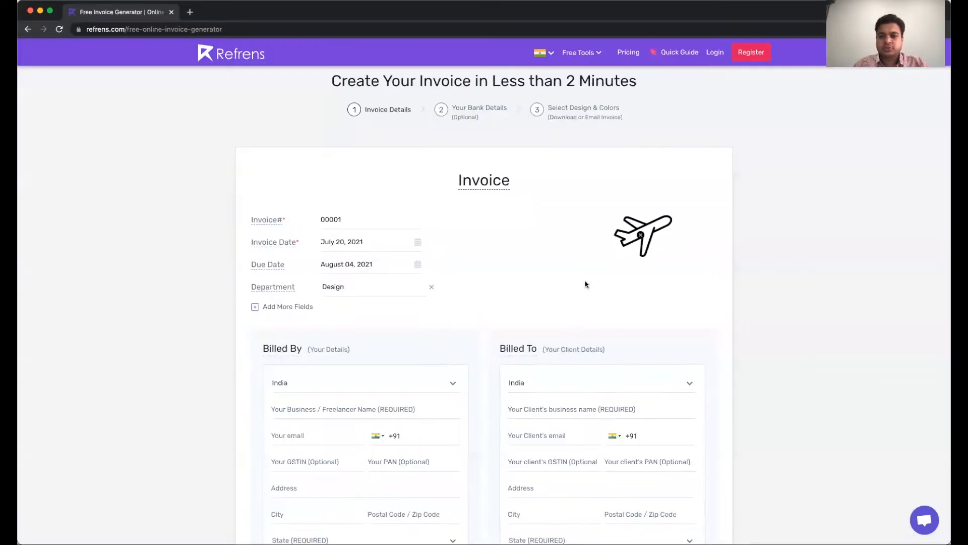
pyautogui.scroll(-2, 497, 298)
pyautogui.scroll(-5, 497, 299)
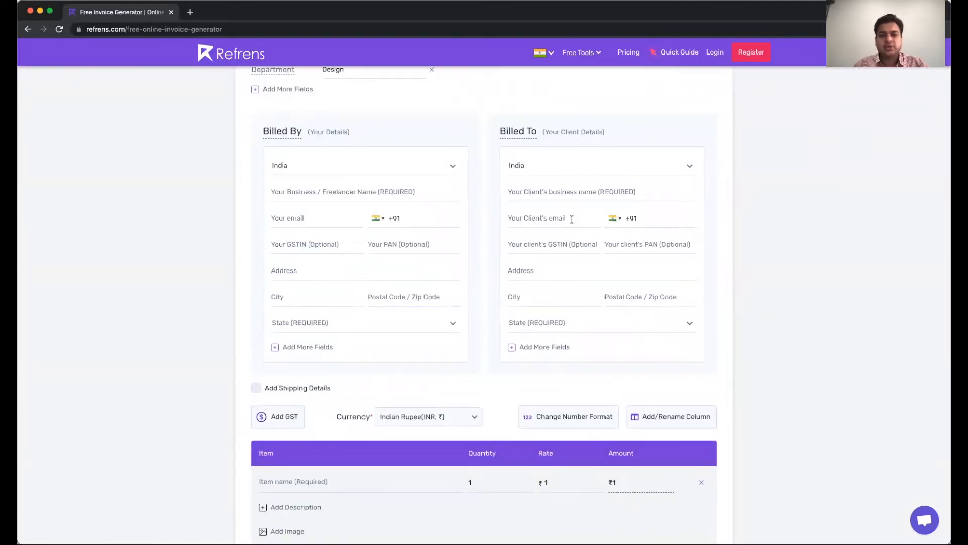
# Enter the Billed By business name Fly high design solutions and its GSTIN
pyautogui.click(351, 194)
pyautogui.write('Fly high design solutions')
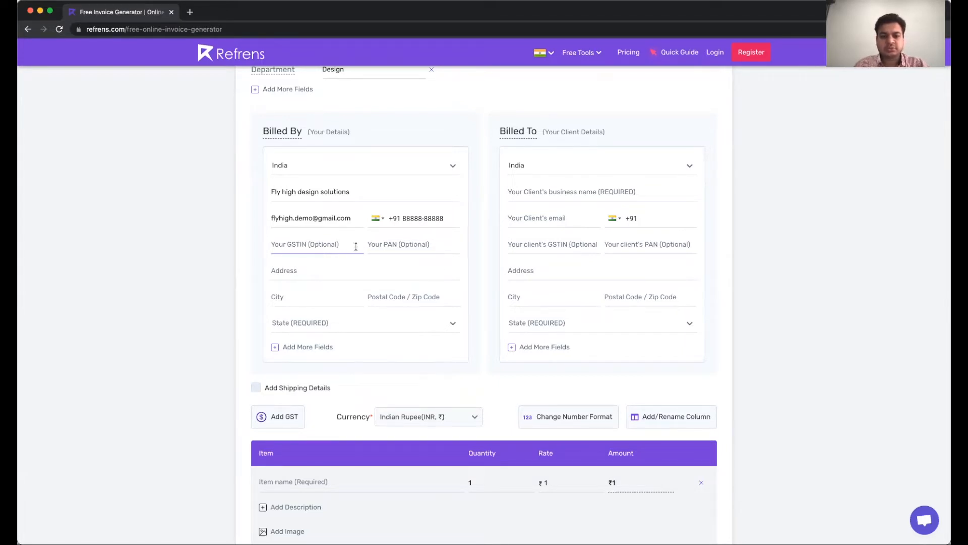
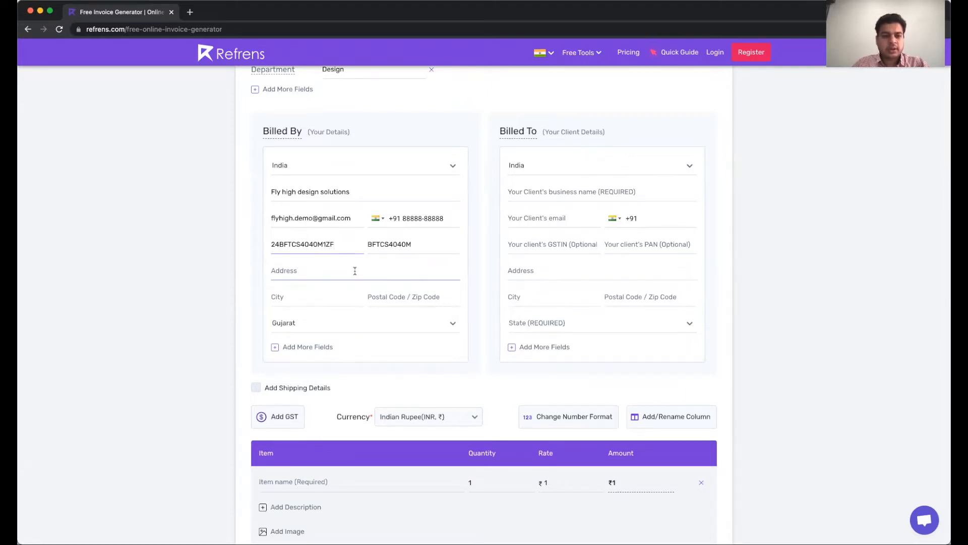
# Fill in the sender's street address, city and postal code, then add and remove an extra row
pyautogui.click(355, 271)
pyautogui.write('123')
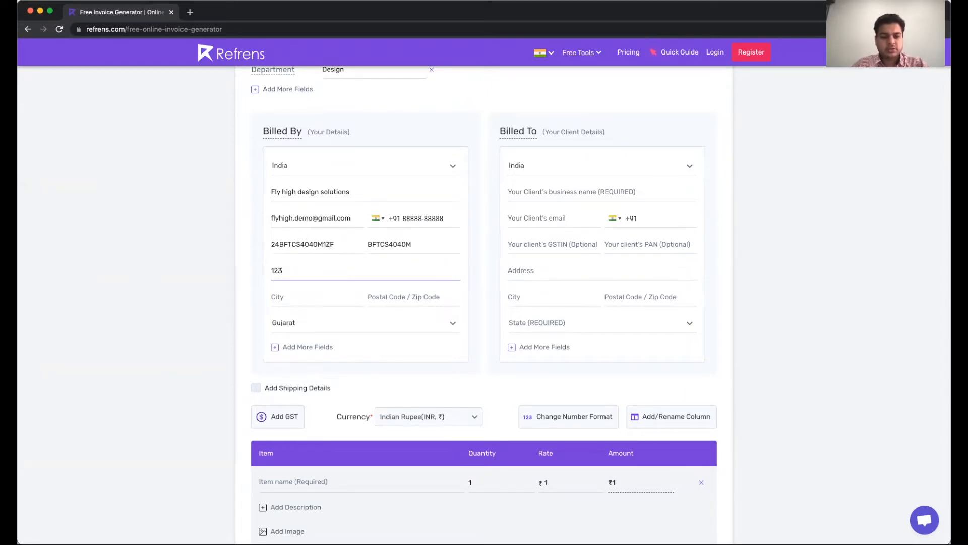
pyautogui.write(', high street')
pyautogui.press('Tab')
pyautogui.write('surat')
pyautogui.press('Tab')
pyautogui.write('395007')
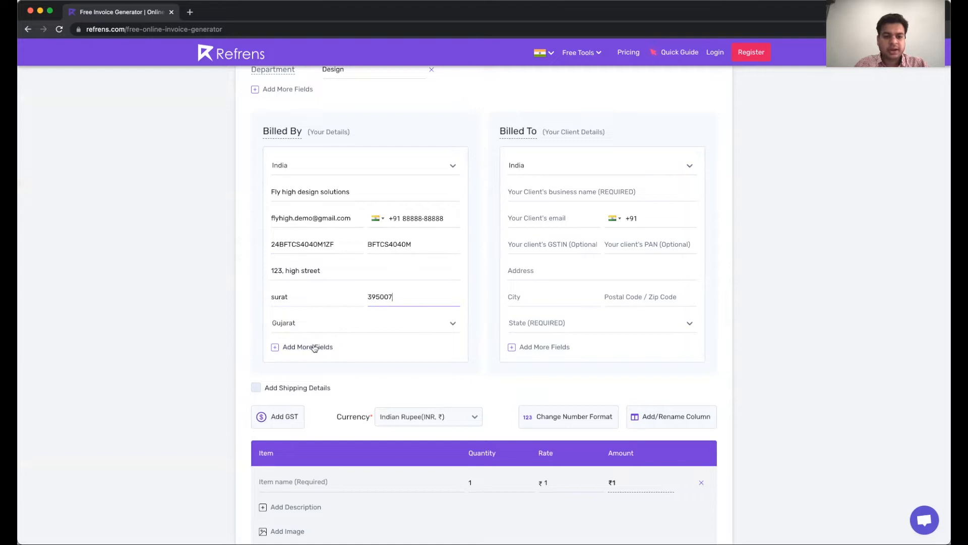
pyautogui.click(314, 348)
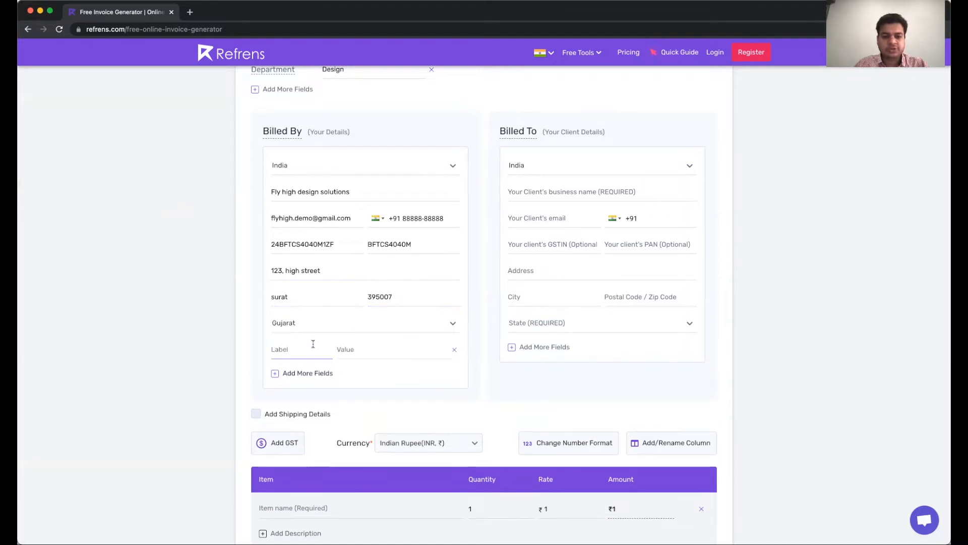
pyautogui.click(455, 351)
# Enter client Good client india pvt ltd. with its contact fields and street address in Billed To
pyautogui.click(551, 196)
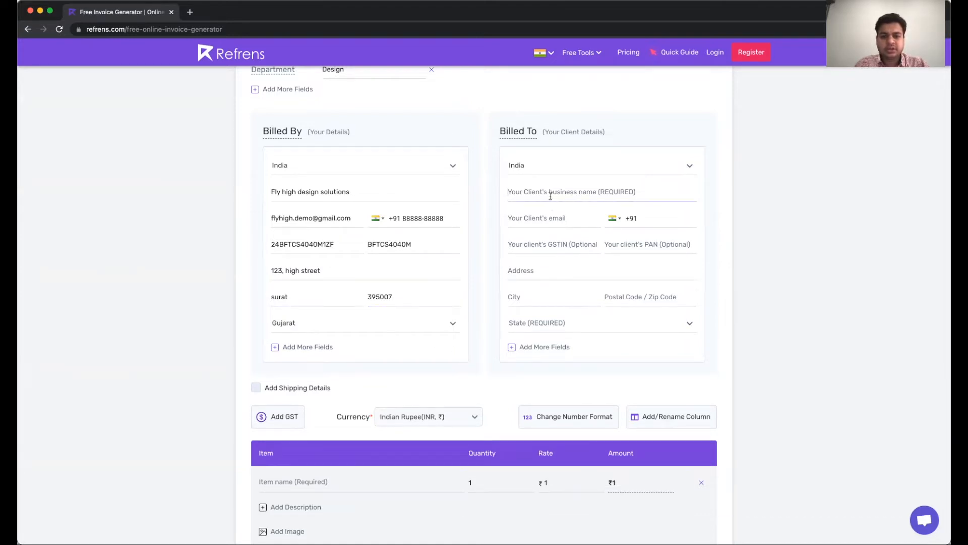
pyautogui.write('Good client india pvt ltd.')
pyautogui.click(555, 214)
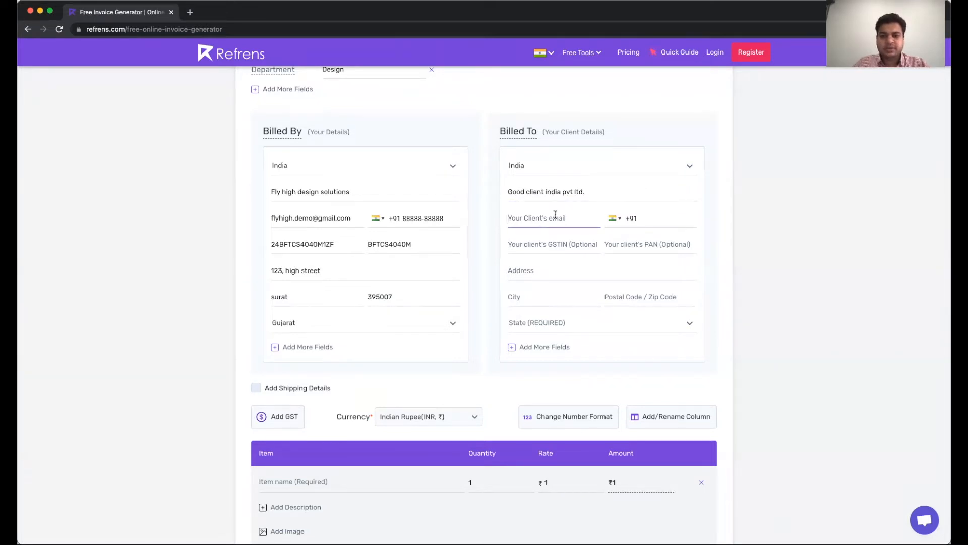
pyautogui.click(628, 220)
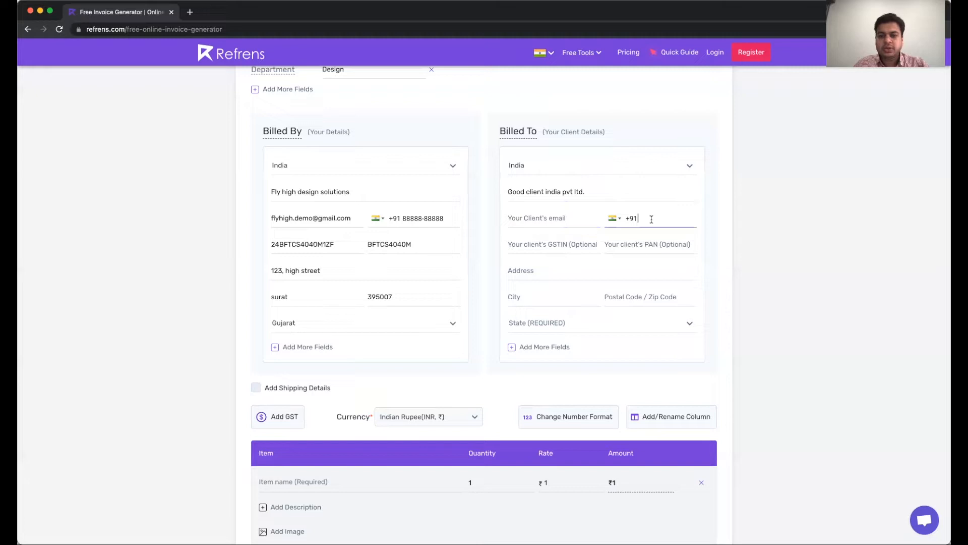
pyautogui.click(556, 272)
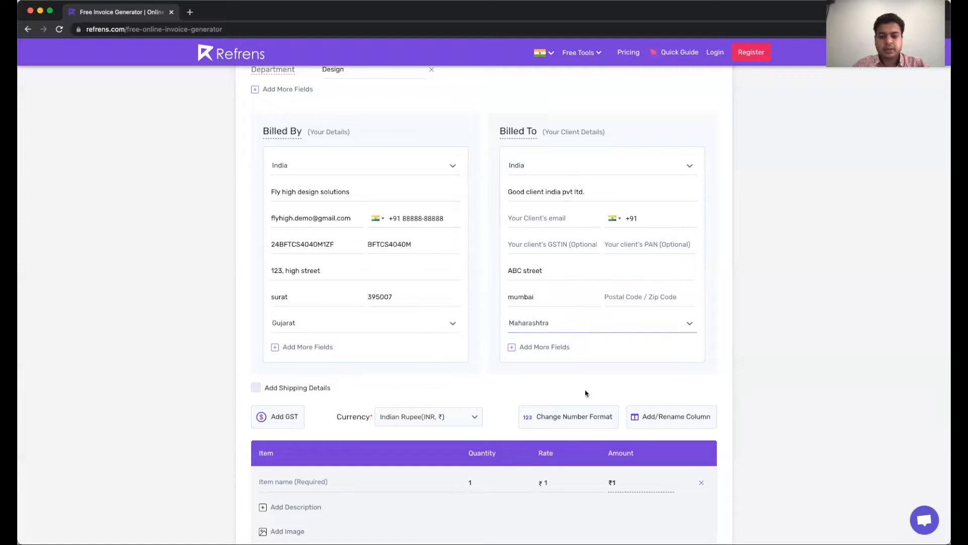
pyautogui.scroll(-3, 454, 373)
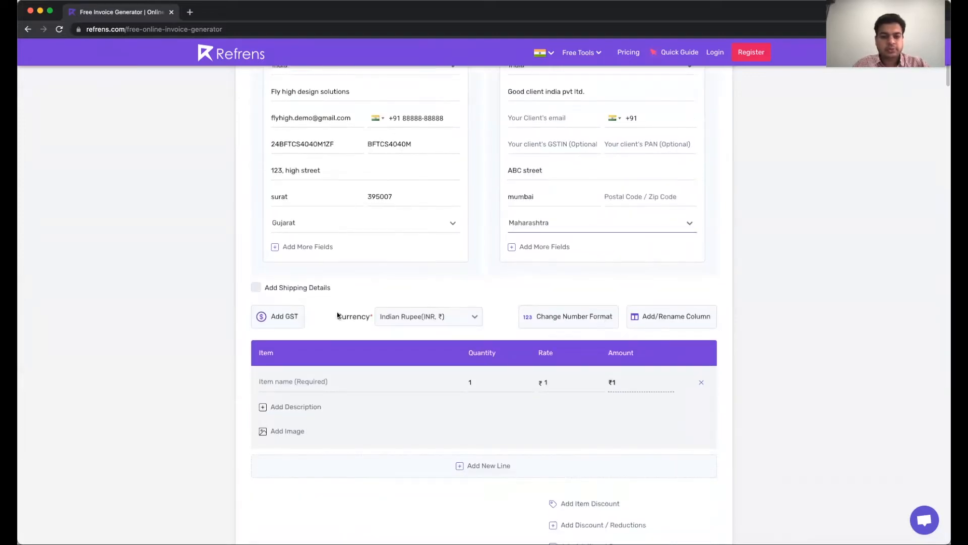
# Add shipping details to the invoice, then remove them again
pyautogui.click(256, 288)
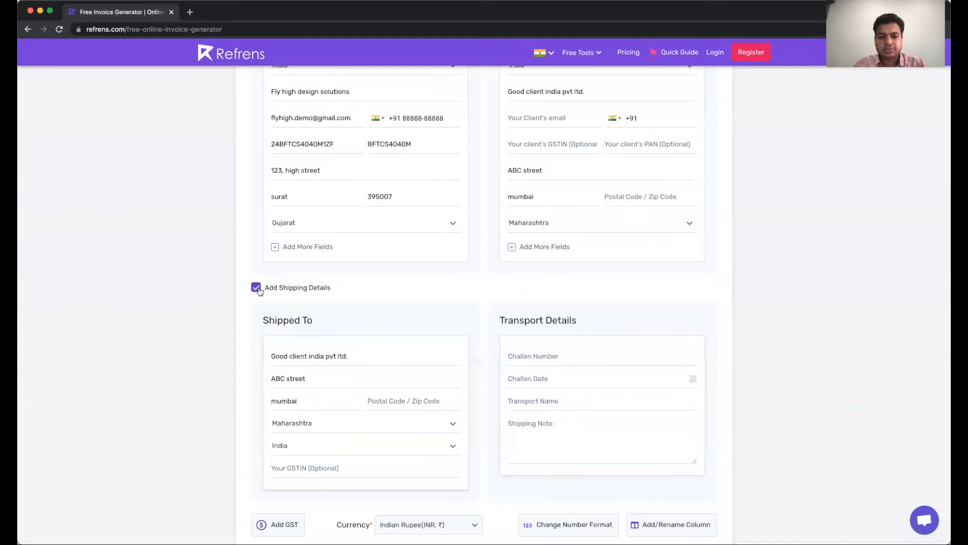
pyautogui.scroll(2, 493, 260)
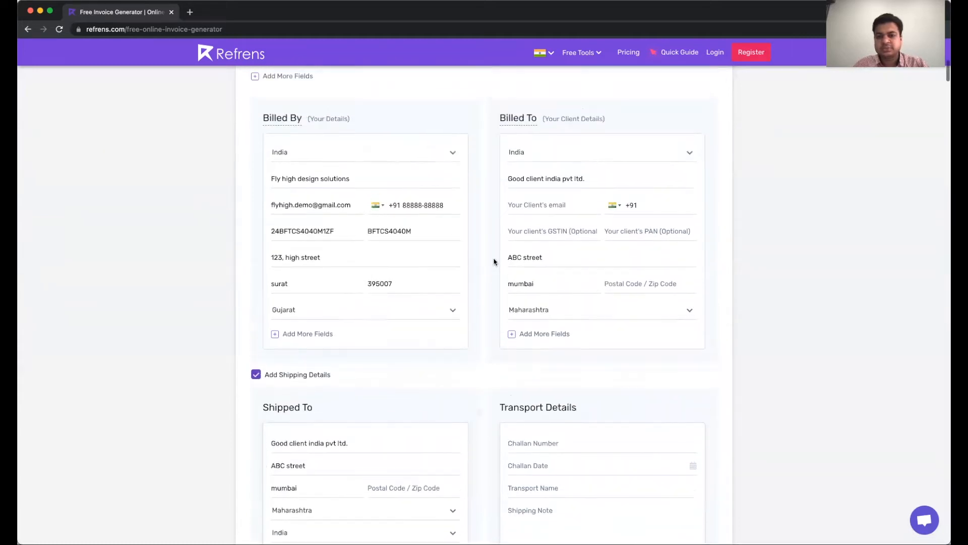
pyautogui.scroll(-4, 547, 262)
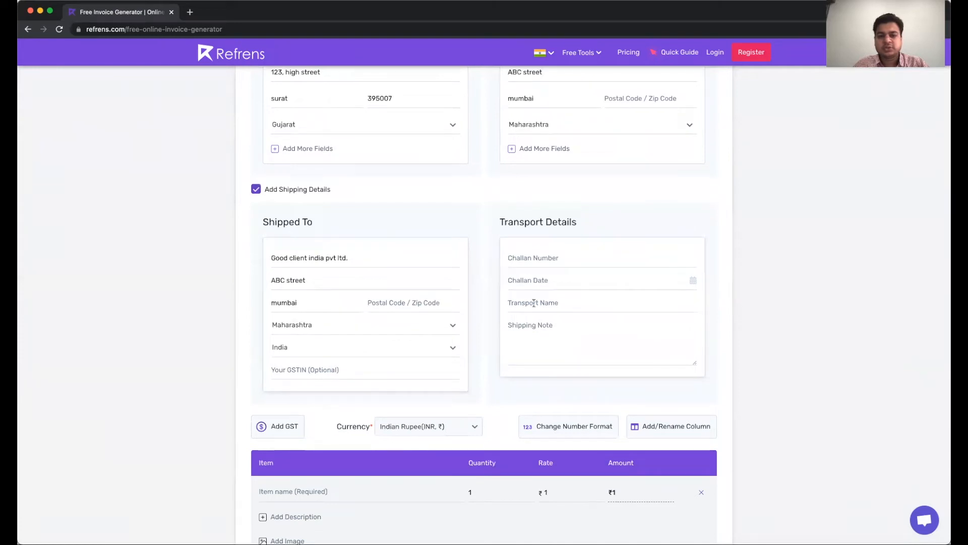
pyautogui.click(256, 190)
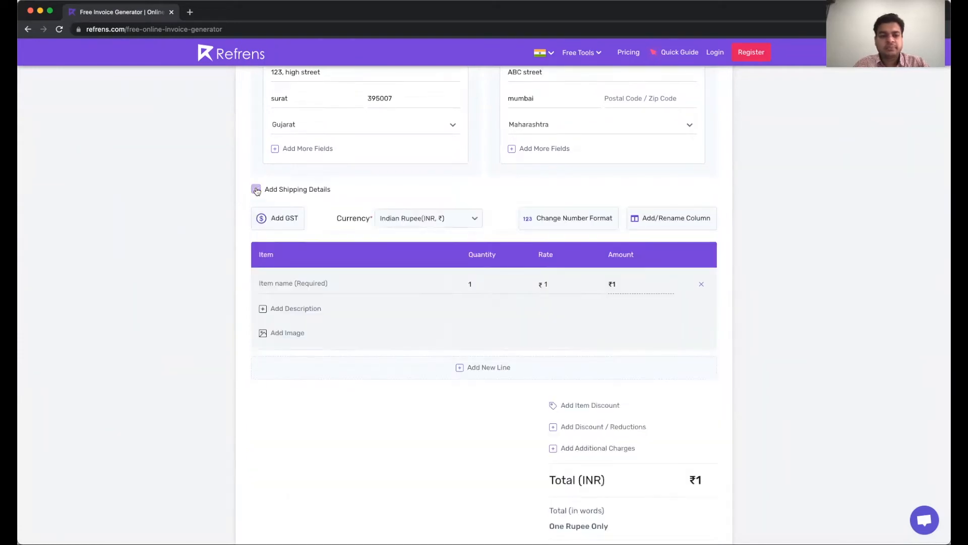
# Apply GST (India) taxation to the invoice
pyautogui.click(289, 221)
pyautogui.click(545, 349)
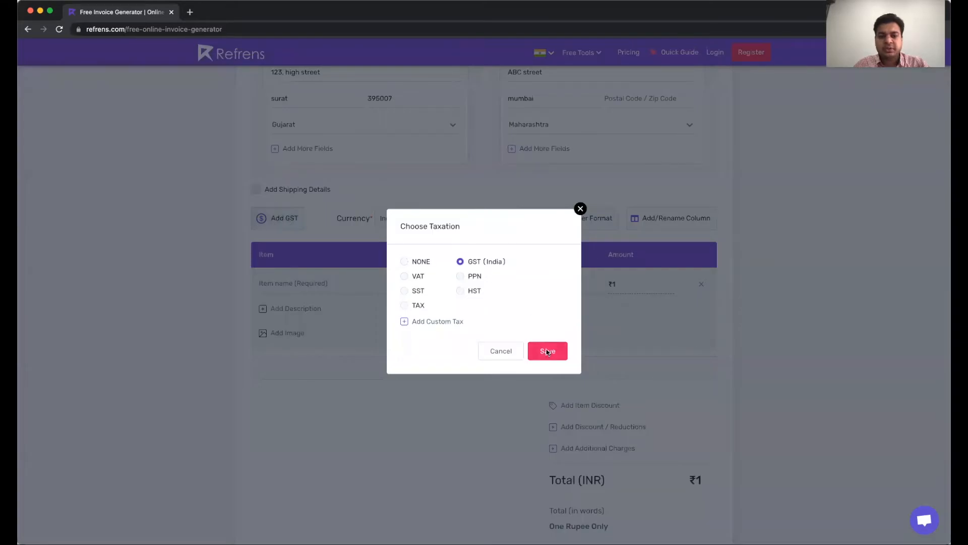
pyautogui.scroll(1, 353, 275)
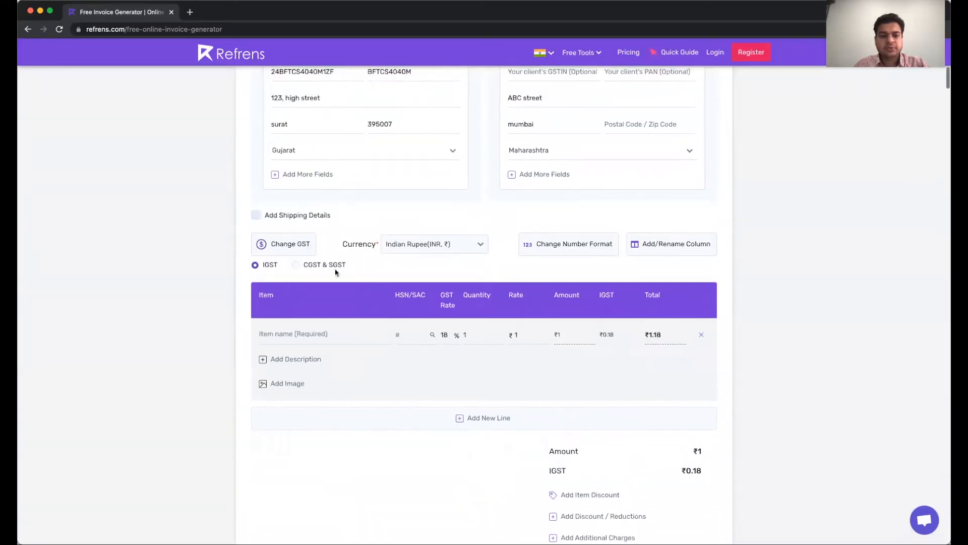
pyautogui.scroll(3, 331, 151)
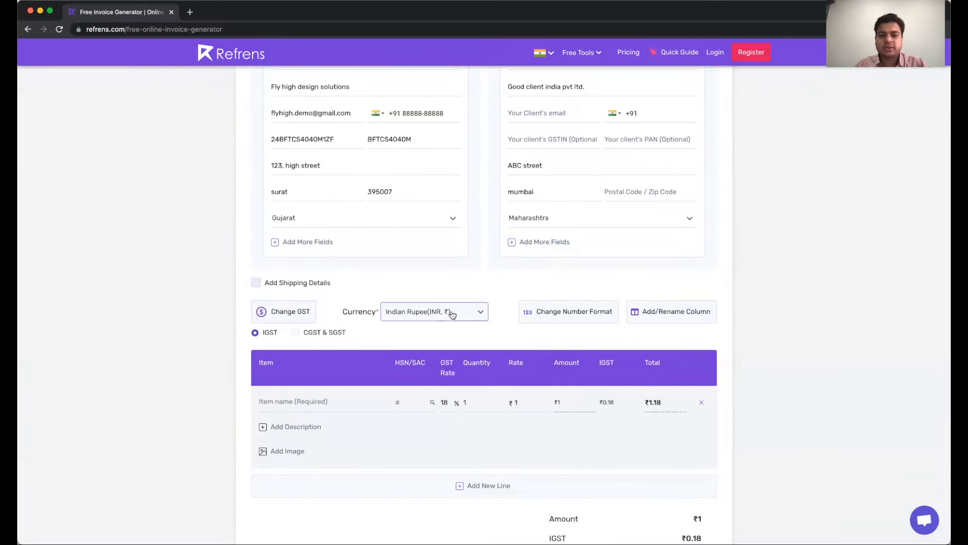
# Review the number format options, leave India - English (Lakhs) unchanged, and select the Item header
pyautogui.click(561, 316)
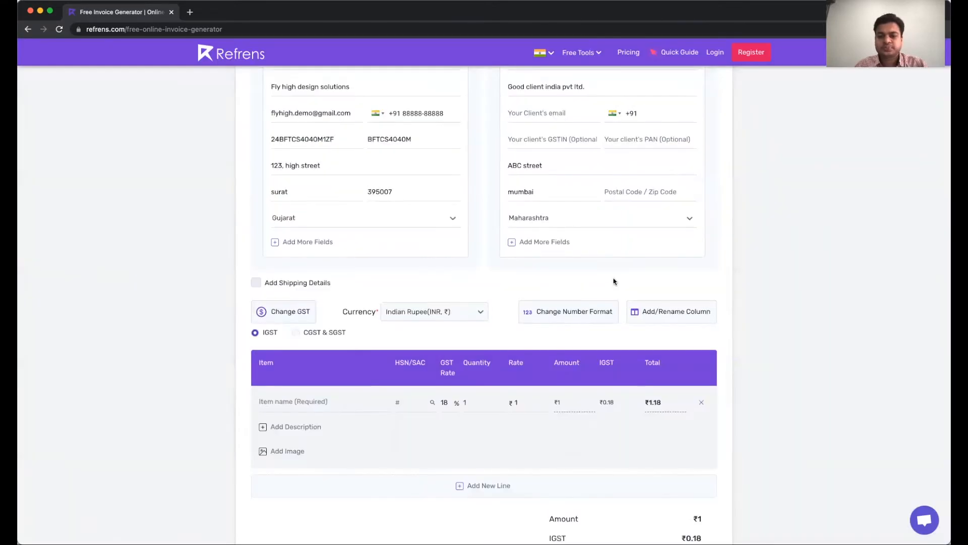
pyautogui.click(629, 53)
pyautogui.doubleClick(264, 363)
pyautogui.click(366, 367)
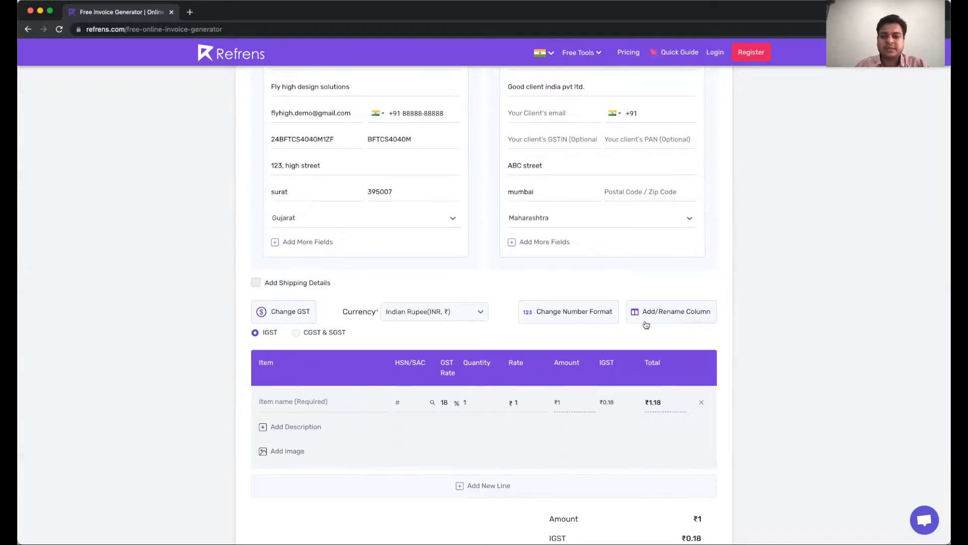
# Rename the Item column to Site and save the change
pyautogui.click(663, 315)
pyautogui.doubleClick(406, 189)
pyautogui.write('Site')
pyautogui.scroll(-1, 583, 425)
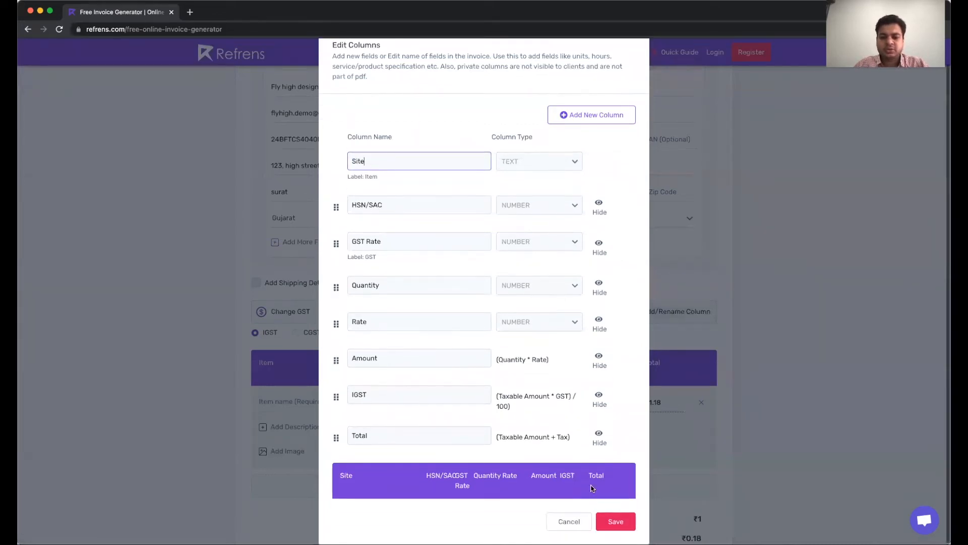
pyautogui.click(616, 523)
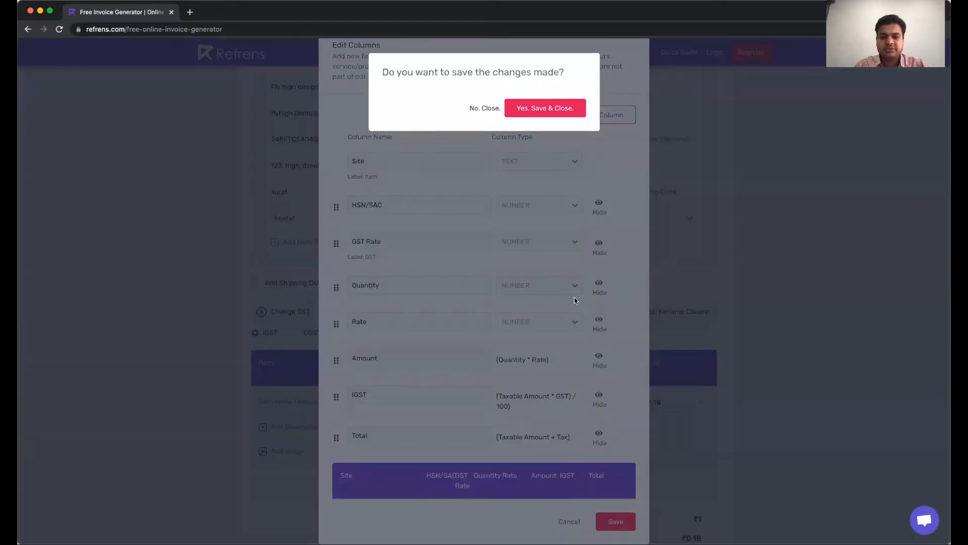
pyautogui.click(536, 107)
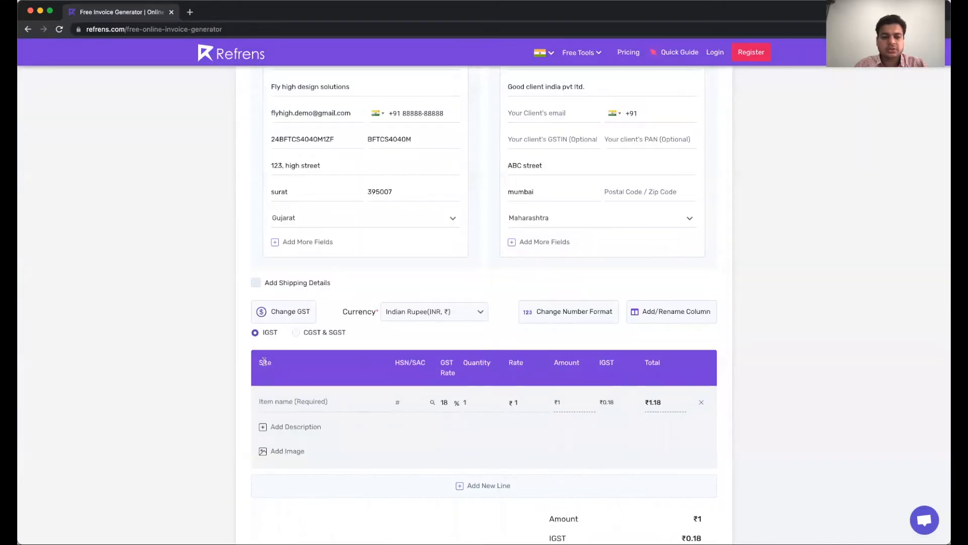
# Add a new text column named Number to the items table and save it
pyautogui.click(693, 317)
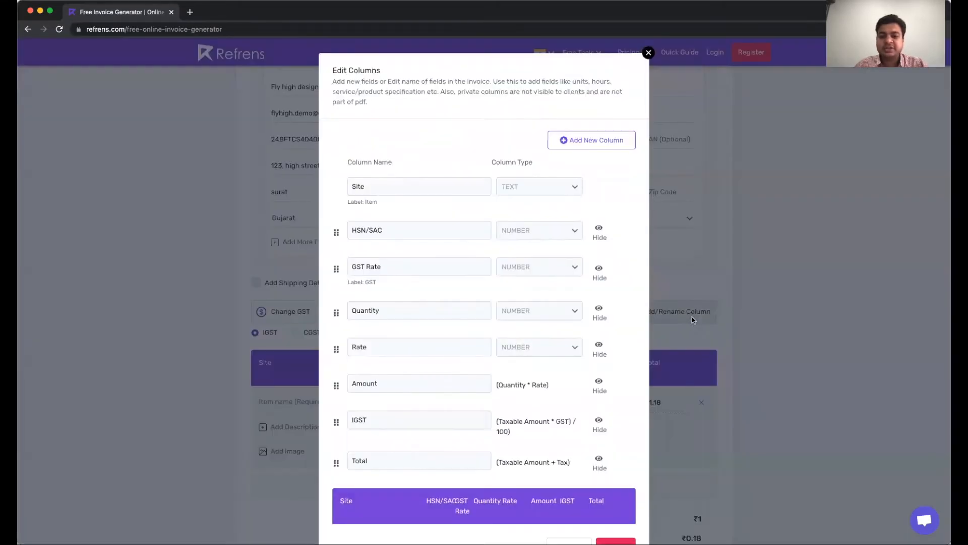
pyautogui.click(580, 147)
pyautogui.tripleClick(430, 229)
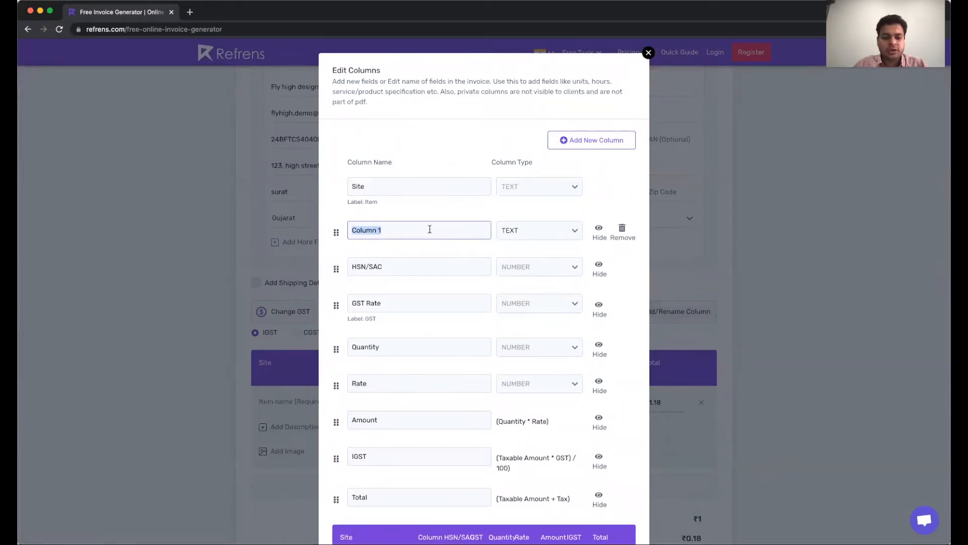
pyautogui.write('Number')
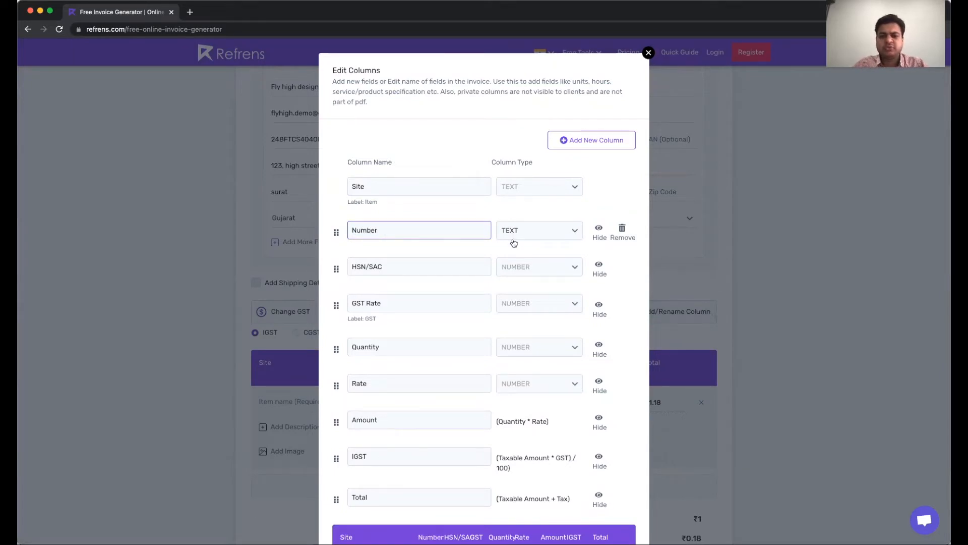
pyautogui.click(562, 238)
pyautogui.click(551, 233)
pyautogui.scroll(-2, 580, 378)
pyautogui.click(622, 520)
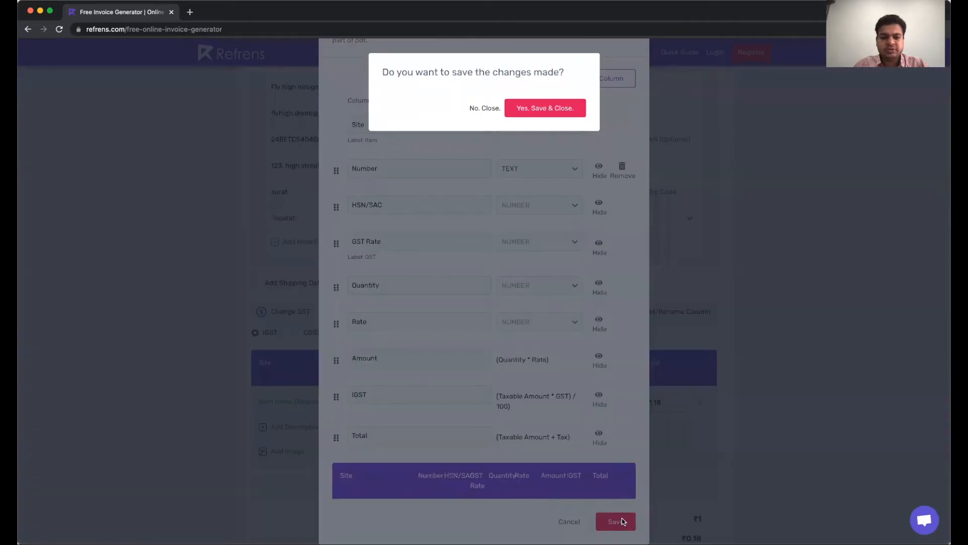
pyautogui.click(549, 108)
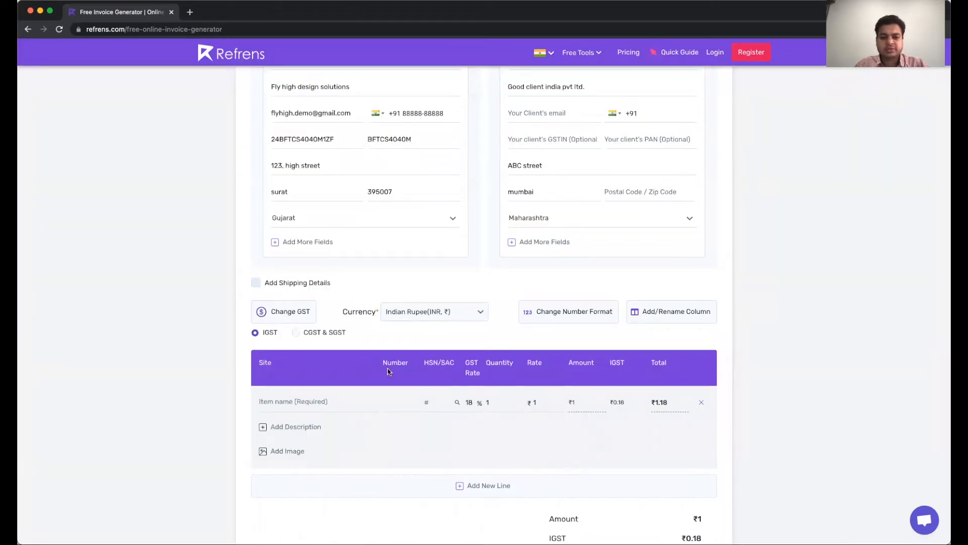
# Enter Demo.com as the site, Number 23 and HSN/SAC code 998311 for the first item
pyautogui.click(311, 399)
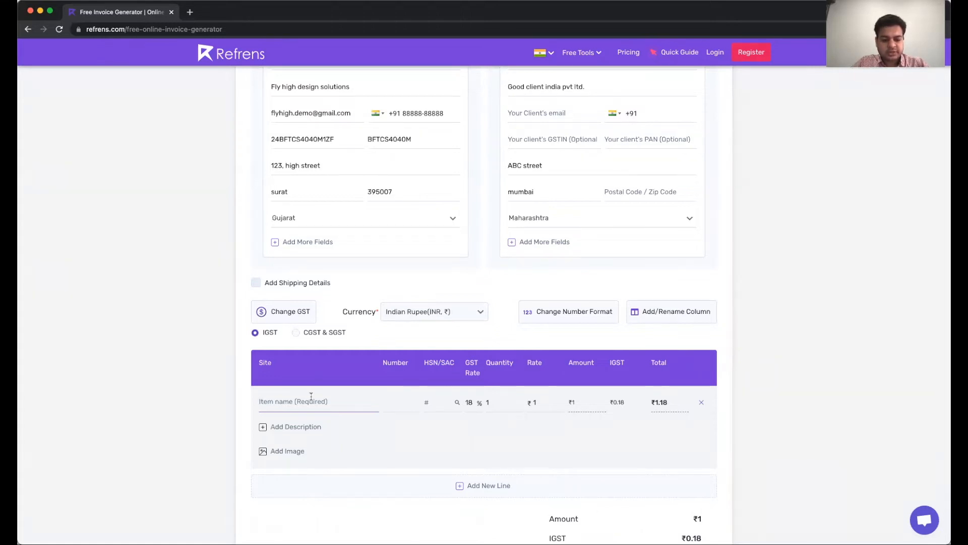
pyautogui.write('Demo.com')
pyautogui.click(401, 399)
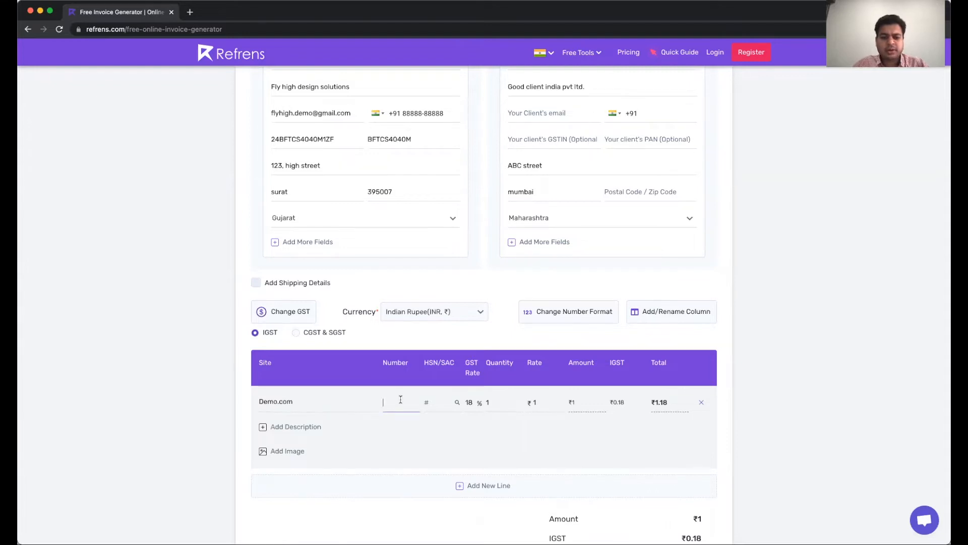
pyautogui.write('23')
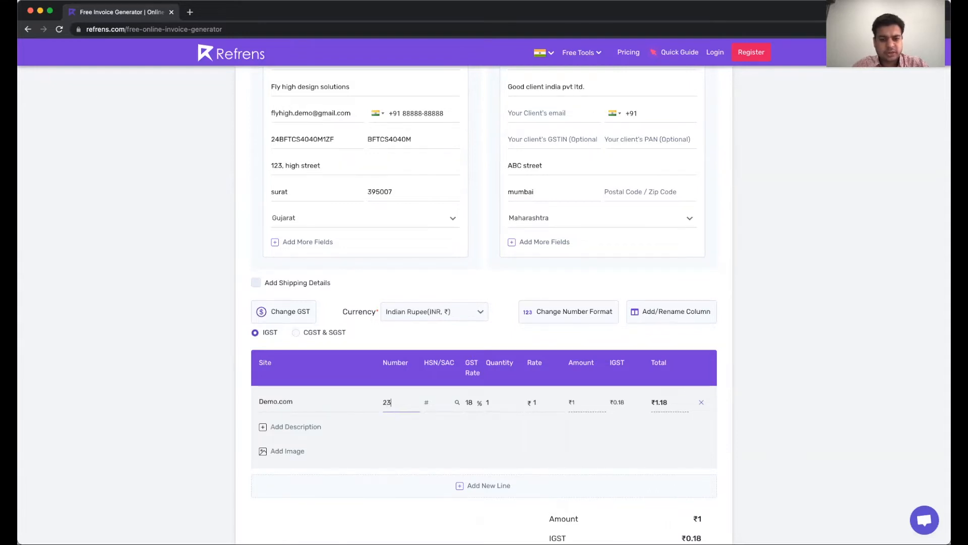
pyautogui.click(437, 403)
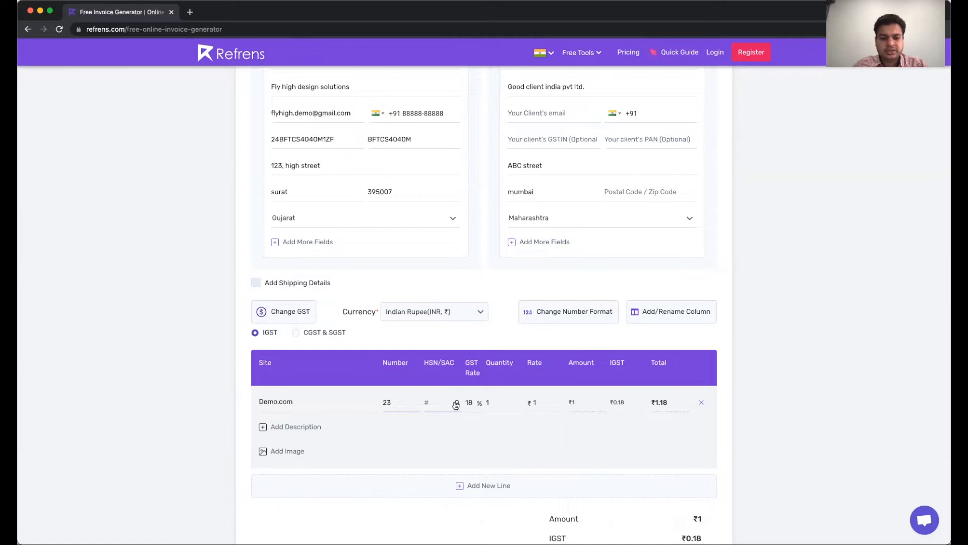
pyautogui.click(456, 402)
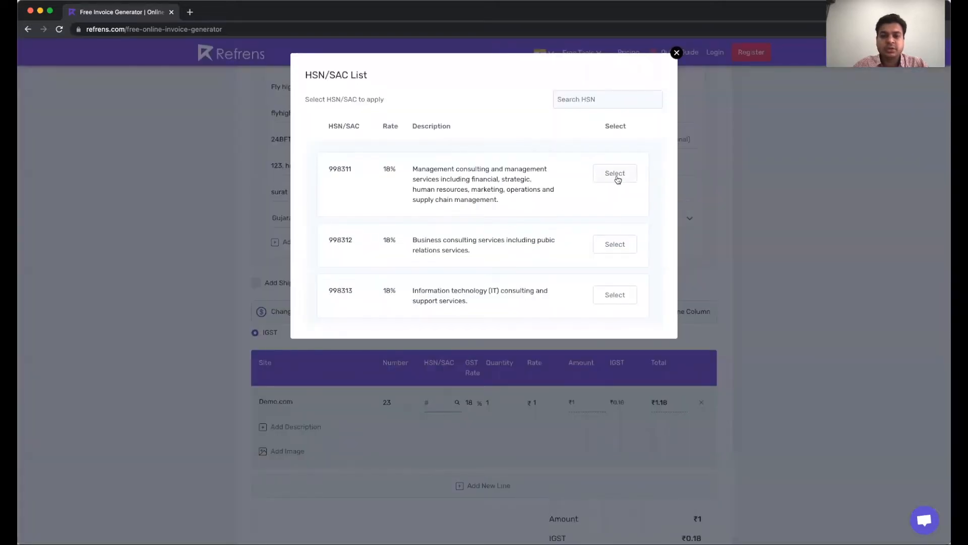
pyautogui.click(617, 174)
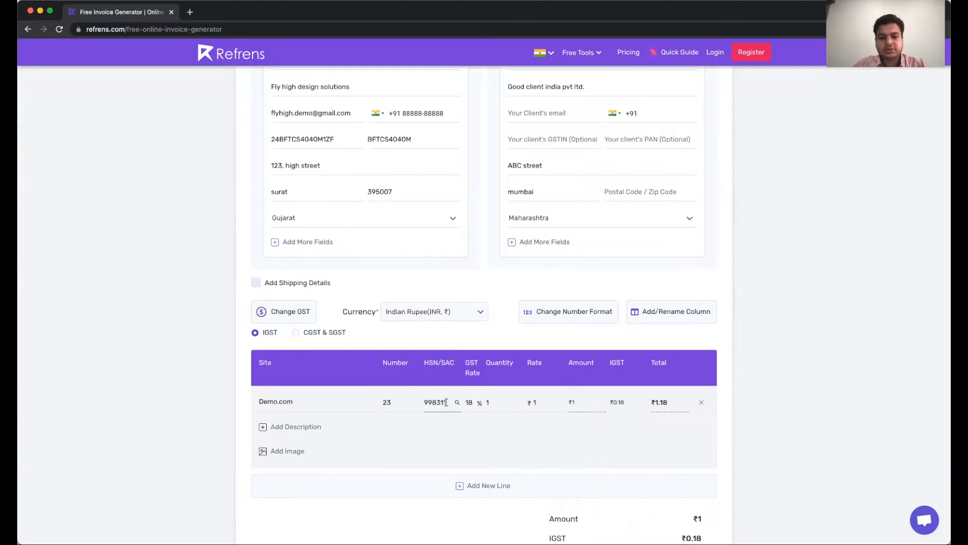
# Set the item quantity to 10 and the rate to ₹1,000
pyautogui.click(500, 403)
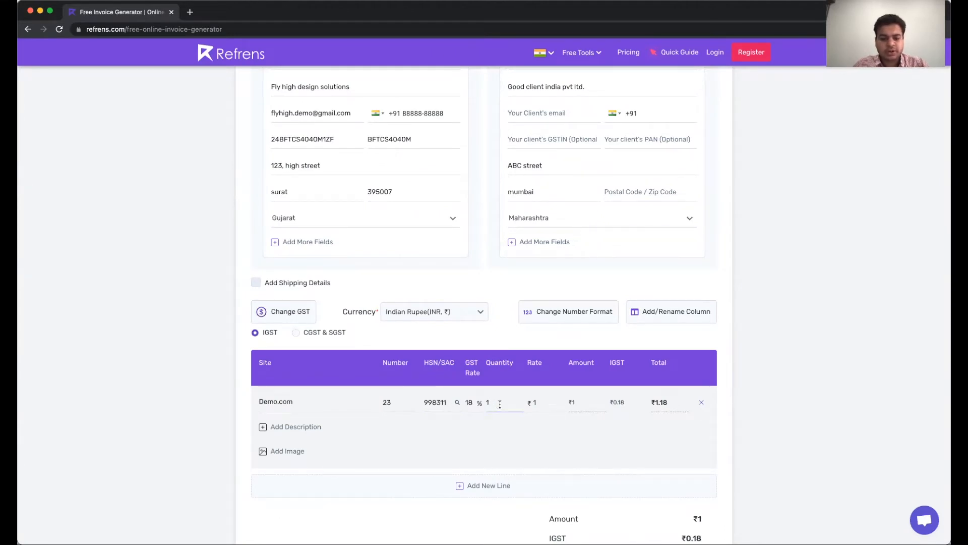
pyautogui.write('0')
pyautogui.press('Tab')
pyautogui.write('1,0')
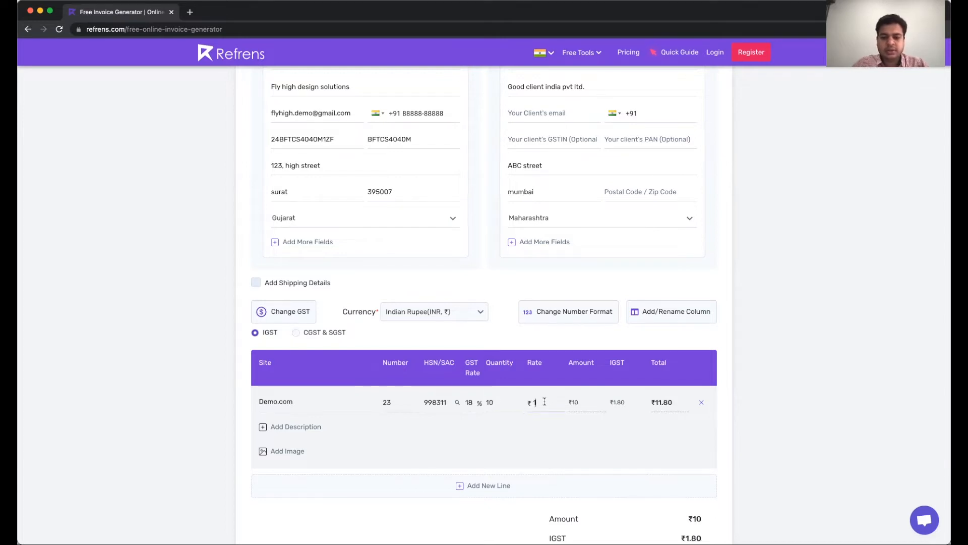
pyautogui.write('000')
pyautogui.scroll(-2, 602, 355)
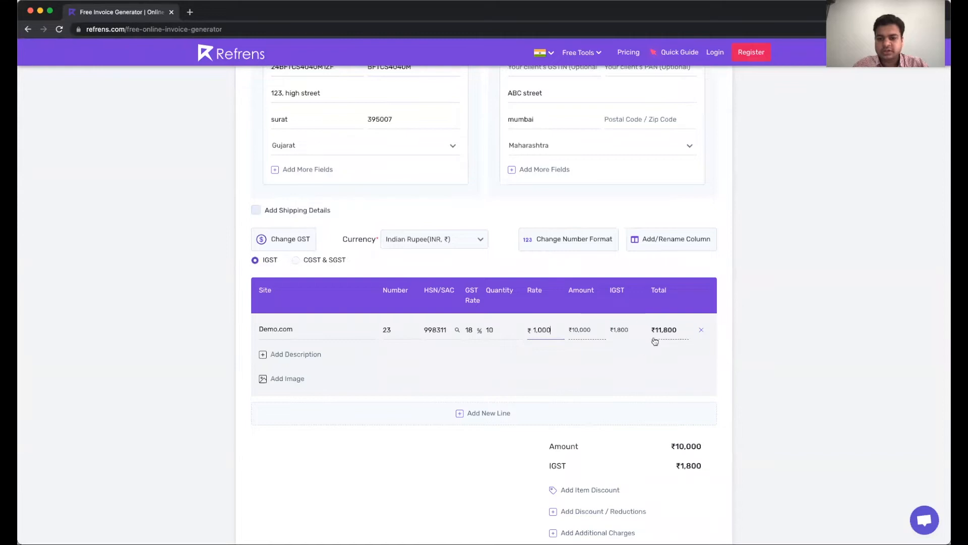
pyautogui.scroll(-2, 672, 420)
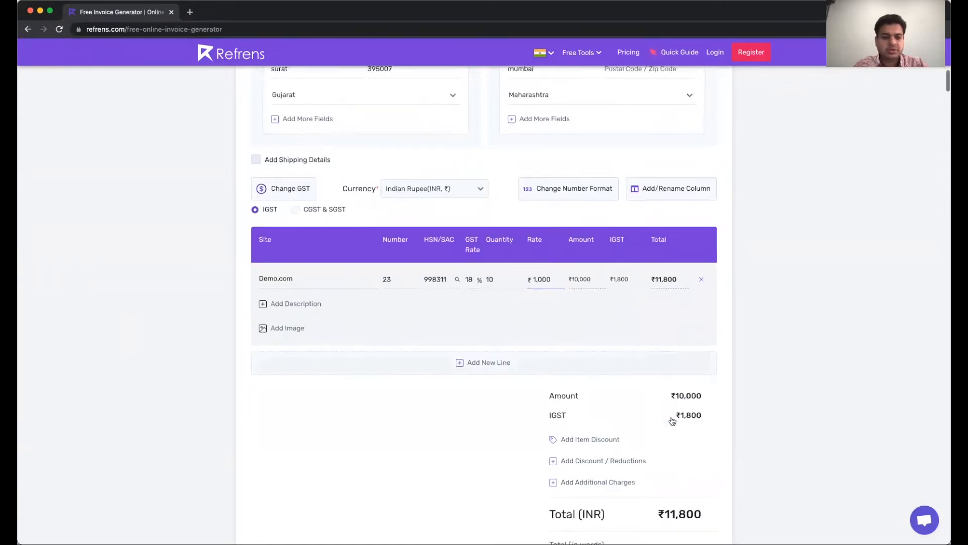
pyautogui.click(283, 329)
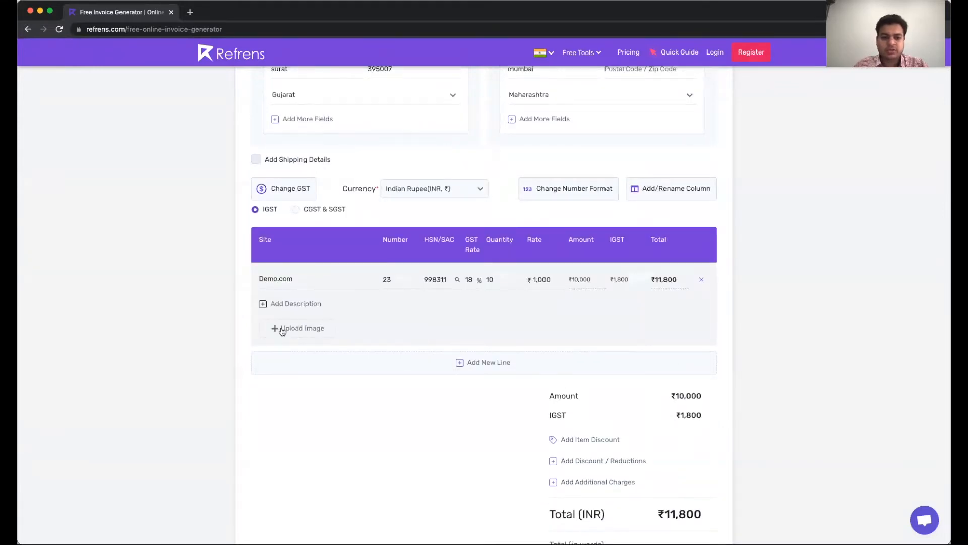
# Upload the item image, add the description 'This is a demo description.', and remove an extra empty line
pyautogui.click(305, 329)
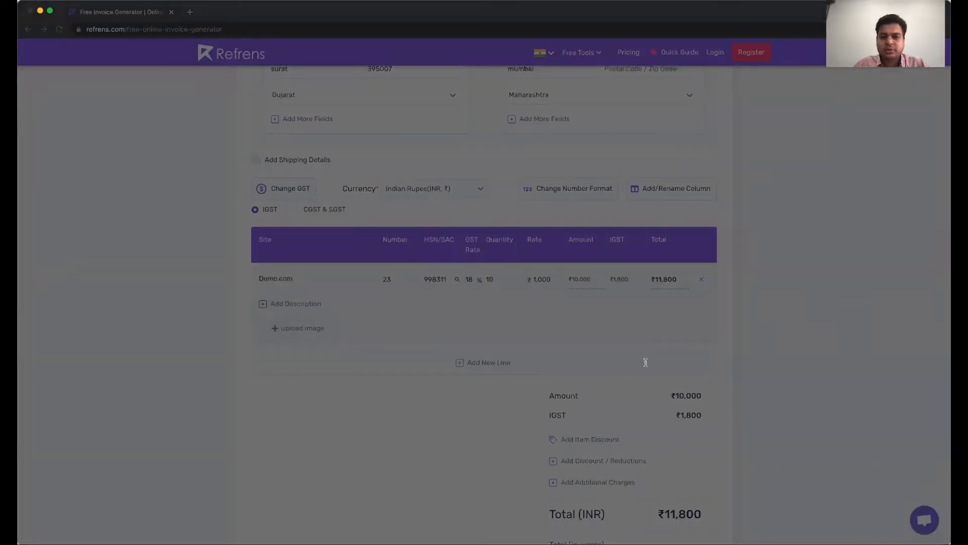
pyautogui.click(638, 370)
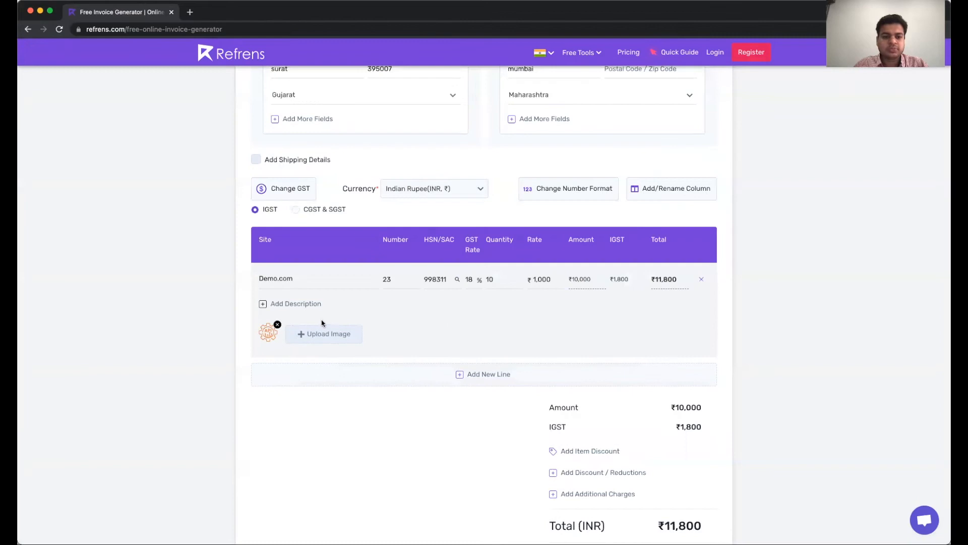
pyautogui.click(296, 303)
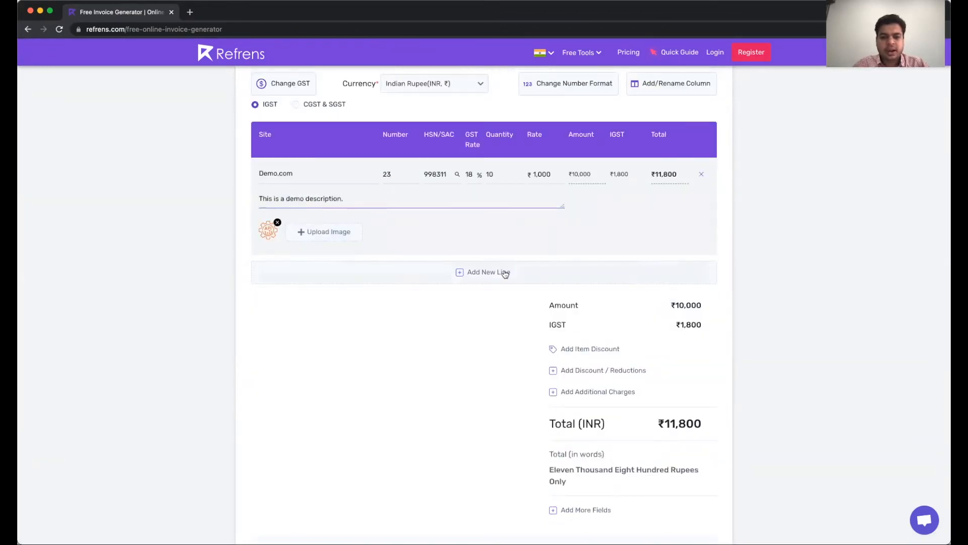
pyautogui.click(504, 272)
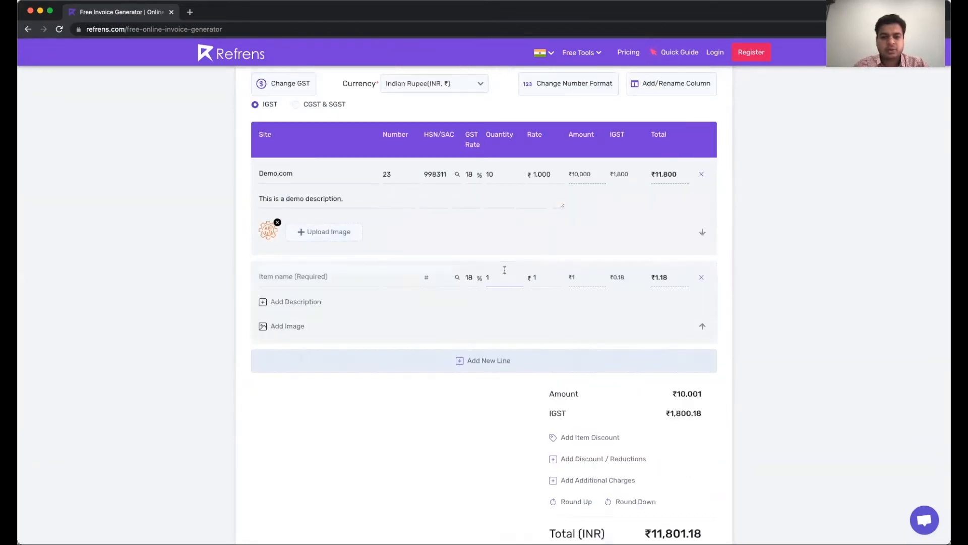
pyautogui.click(701, 278)
pyautogui.scroll(-2, 635, 328)
# Give the Demo.com item a 5% discount, keeping the unit as percent, and discard Additional Charges
pyautogui.click(591, 265)
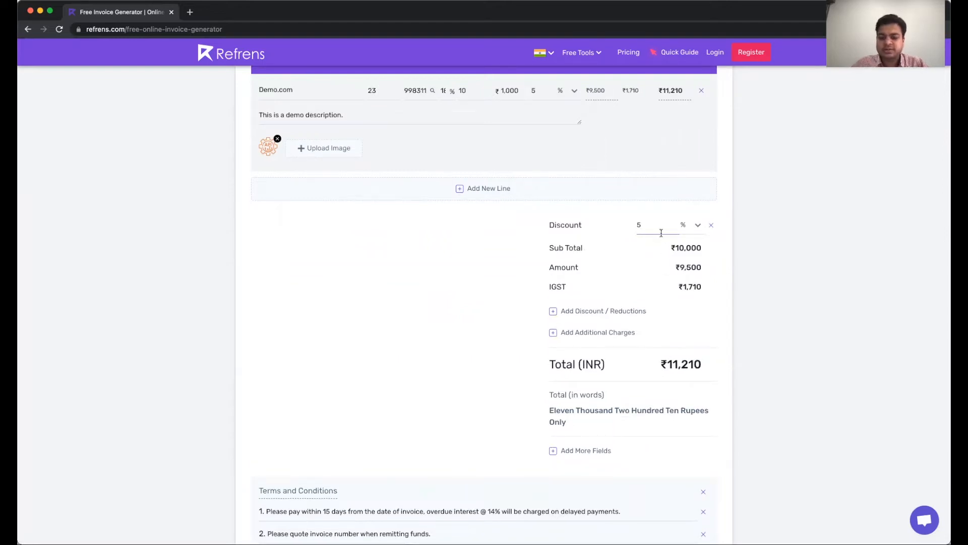
pyautogui.click(690, 225)
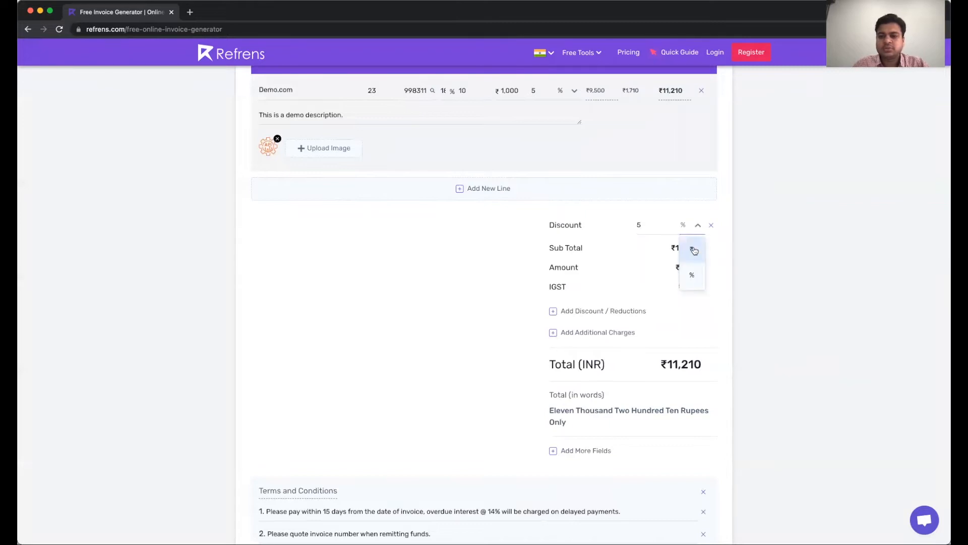
pyautogui.click(694, 254)
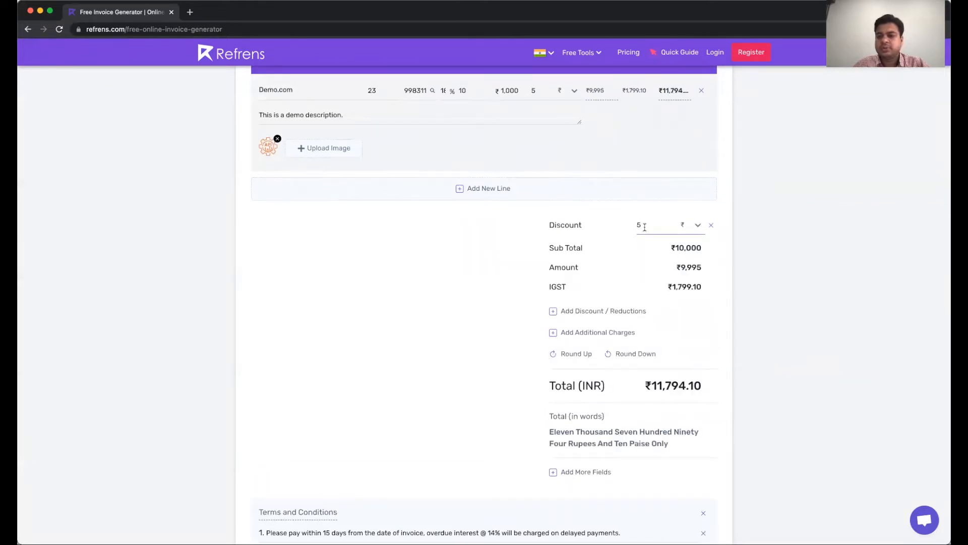
pyautogui.scroll(1, 651, 223)
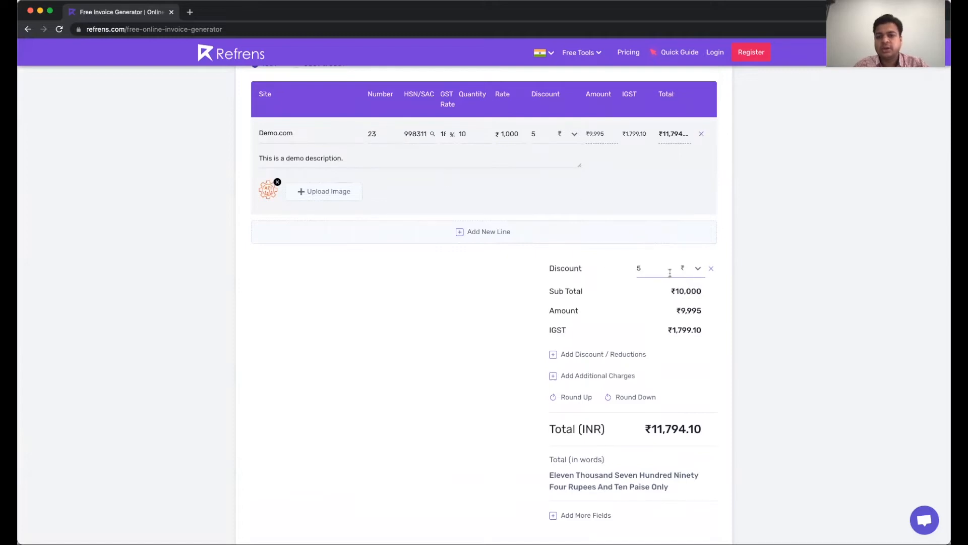
pyautogui.click(697, 272)
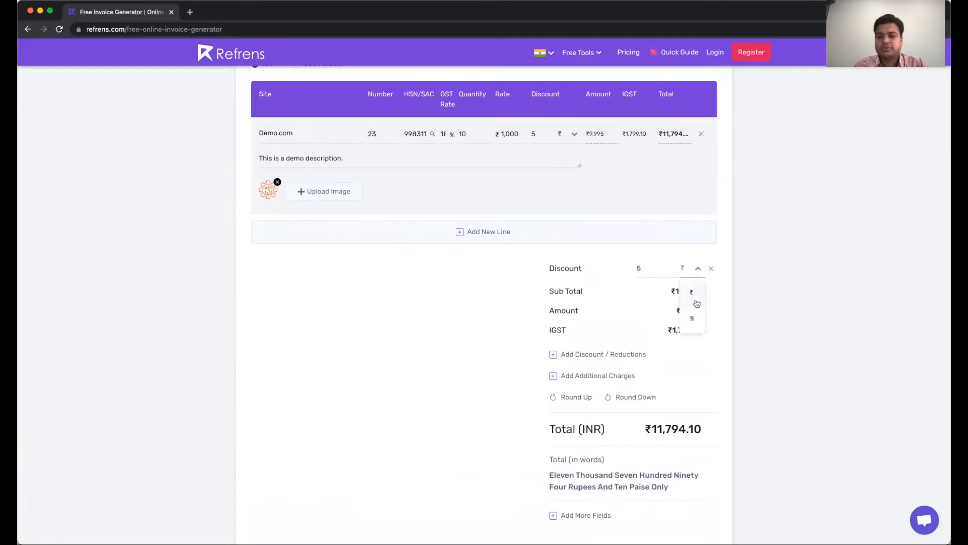
pyautogui.click(697, 314)
pyautogui.scroll(-3, 619, 328)
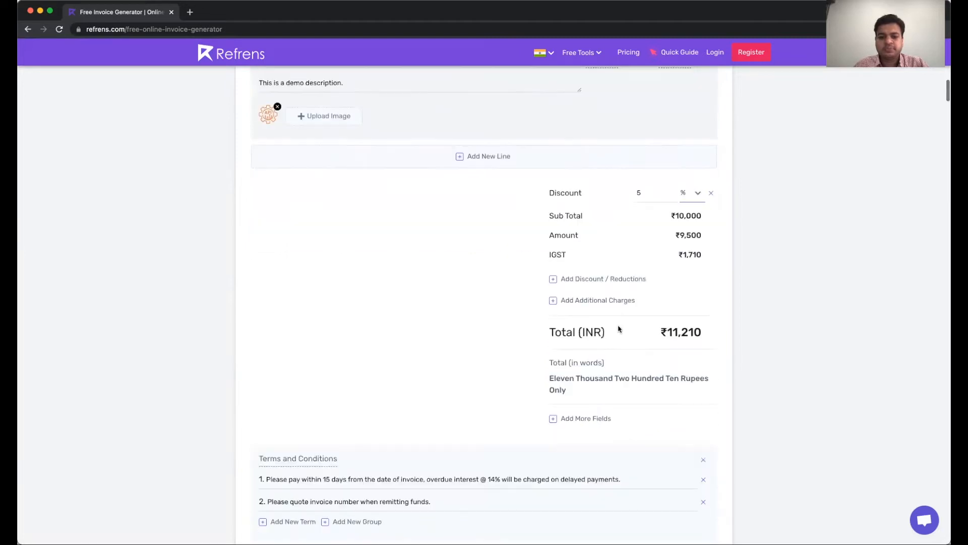
pyautogui.click(567, 290)
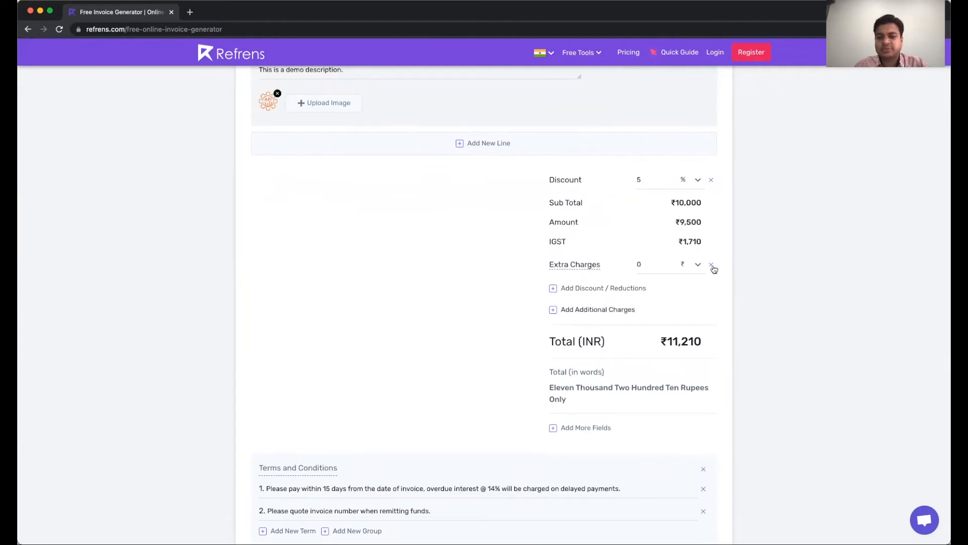
pyautogui.click(712, 265)
pyautogui.scroll(-1, 577, 303)
pyautogui.scroll(-2, 578, 310)
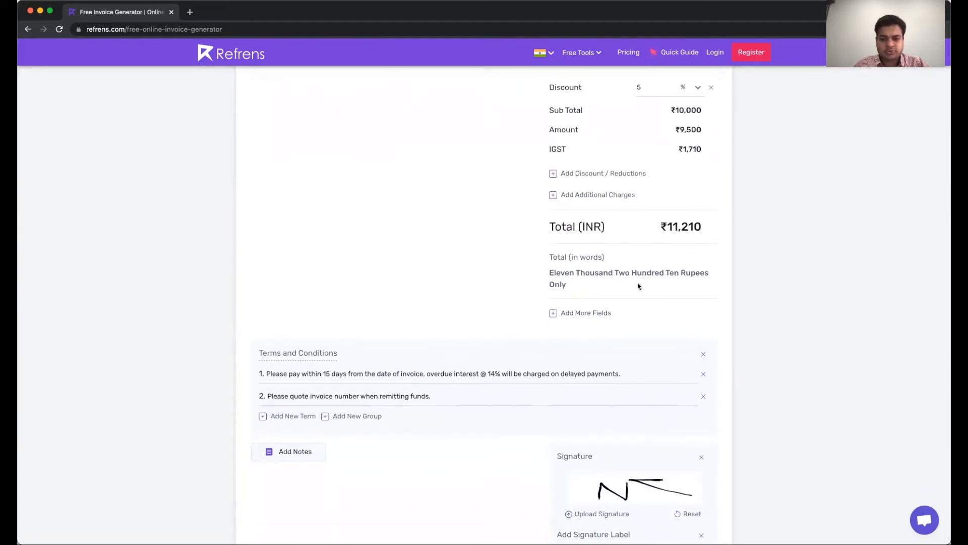
pyautogui.click(600, 313)
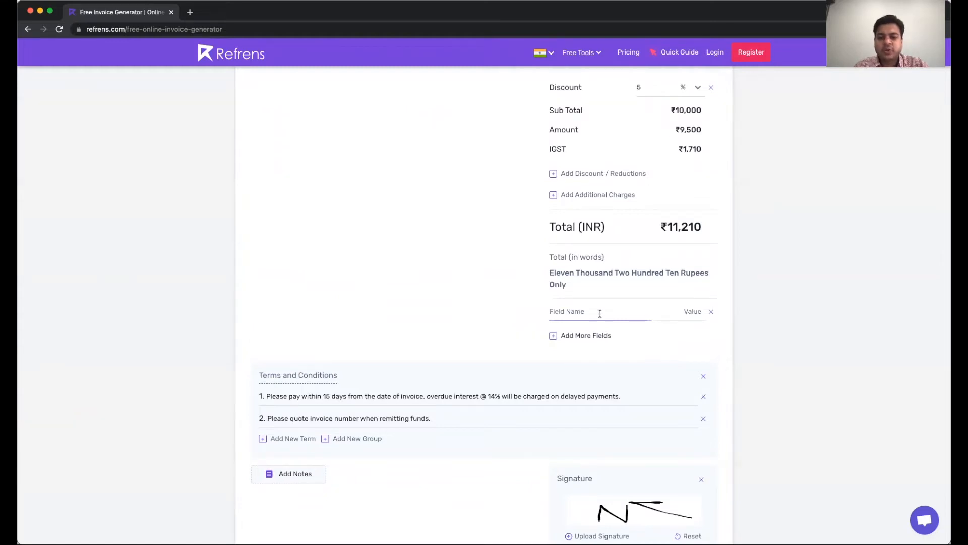
pyautogui.click(579, 313)
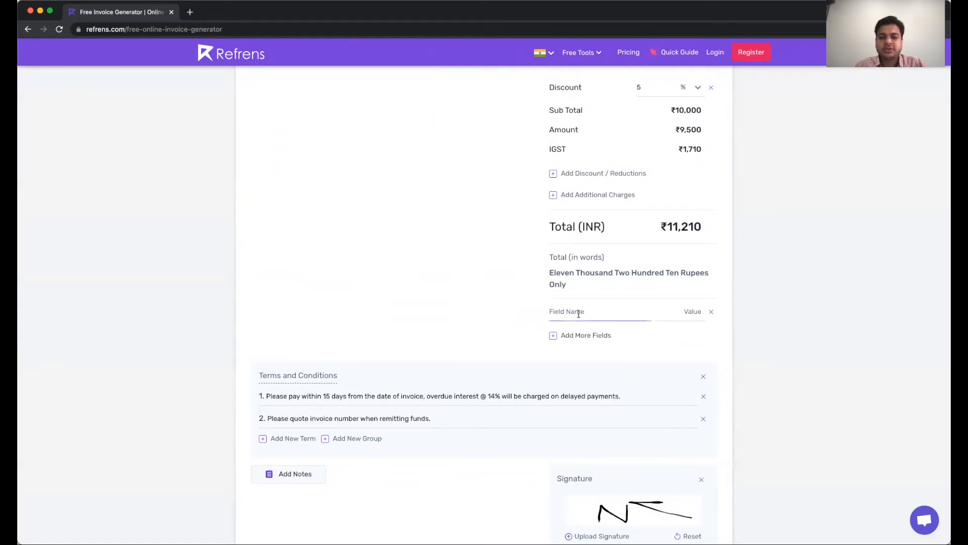
pyautogui.click(711, 317)
pyautogui.scroll(-3, 283, 363)
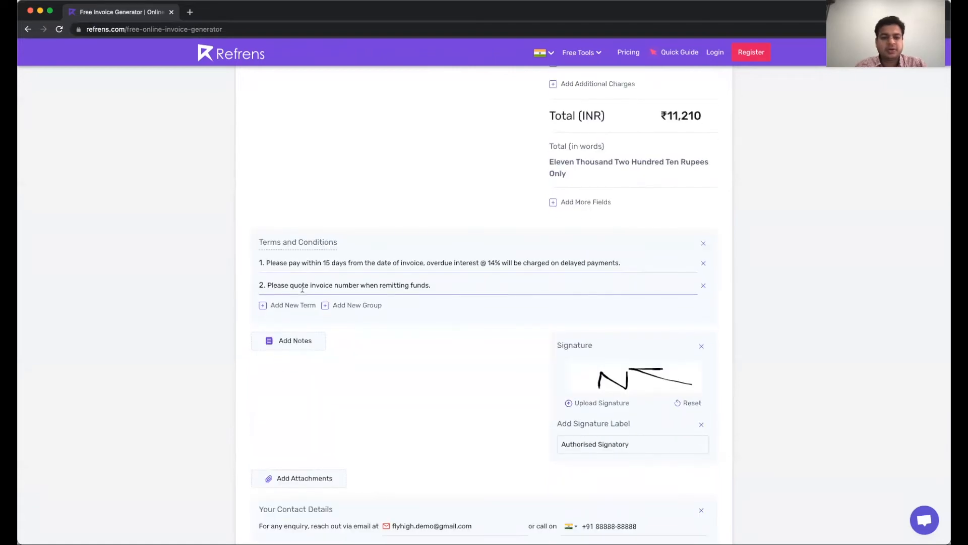
pyautogui.click(355, 306)
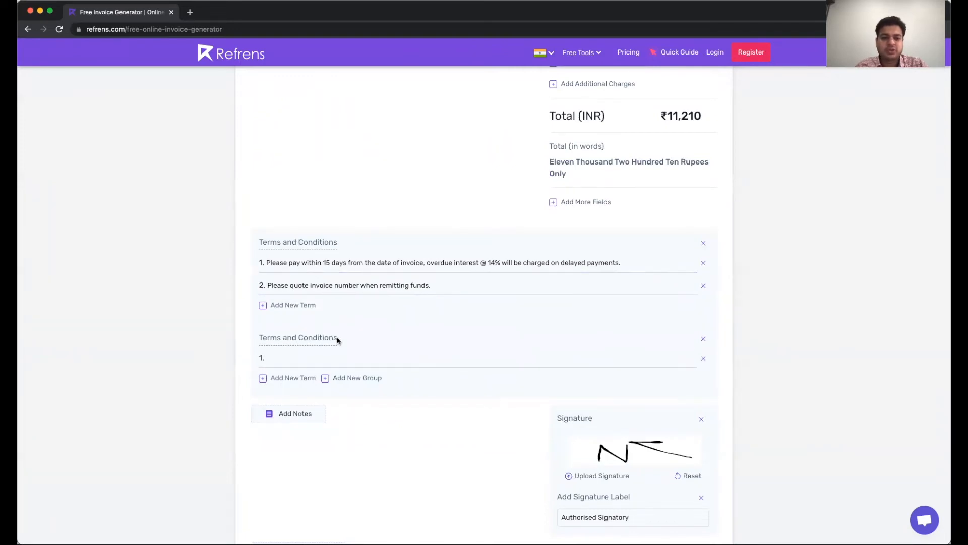
pyautogui.click(702, 342)
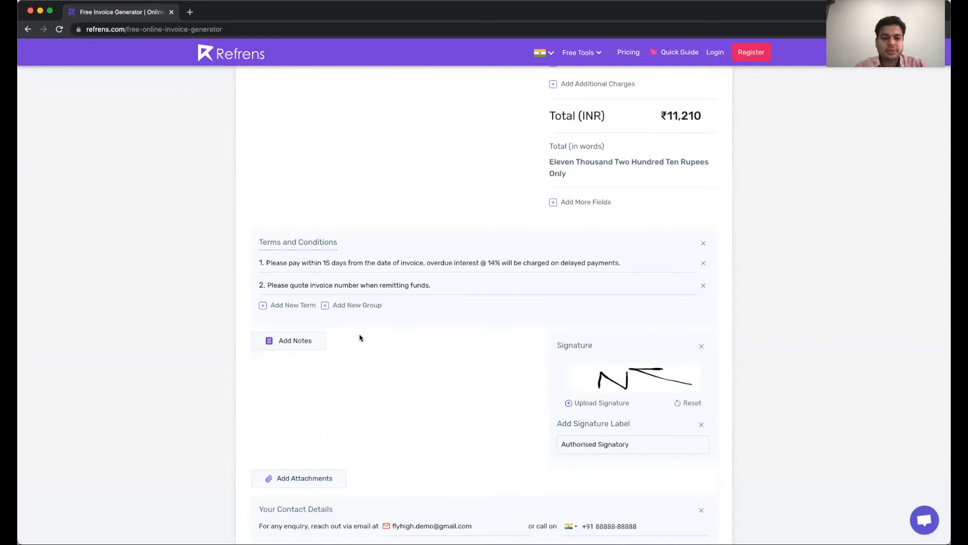
pyautogui.scroll(-1, 333, 338)
# Add the note 'Delivery after payment.' and redraw the signature
pyautogui.click(315, 310)
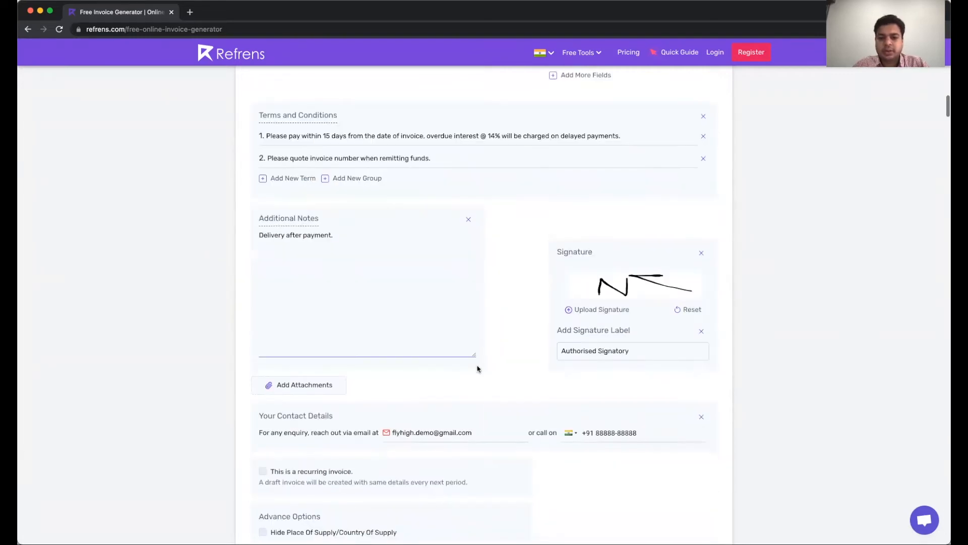
pyautogui.click(687, 309)
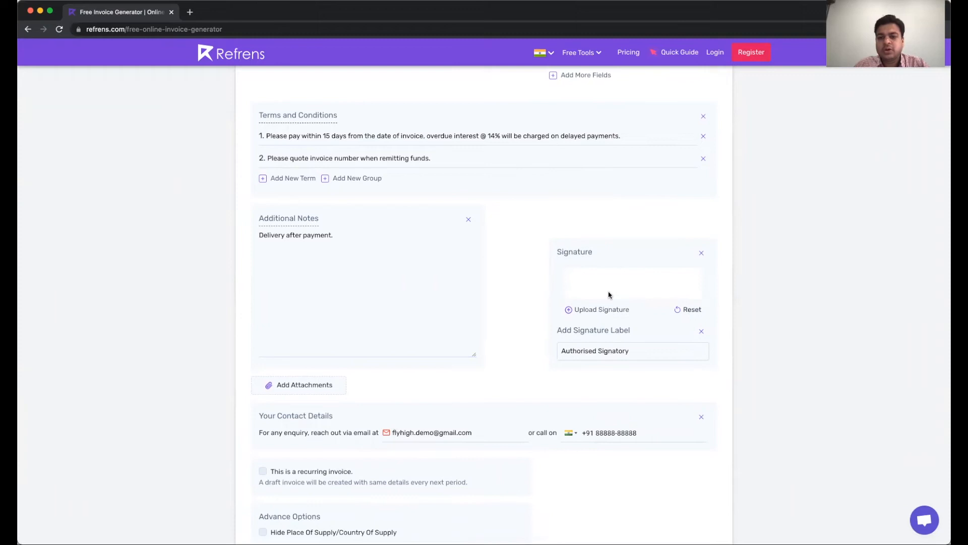
pyautogui.moveTo(608, 294)
pyautogui.mouseDown()
pyautogui.moveTo(630, 298)
pyautogui.moveTo(630, 278)
pyautogui.moveTo(654, 292)
pyautogui.moveTo(638, 297)
pyautogui.mouseUp()
# Change the signature label from Authorised Signatory to Authorised Person
pyautogui.click(639, 349)
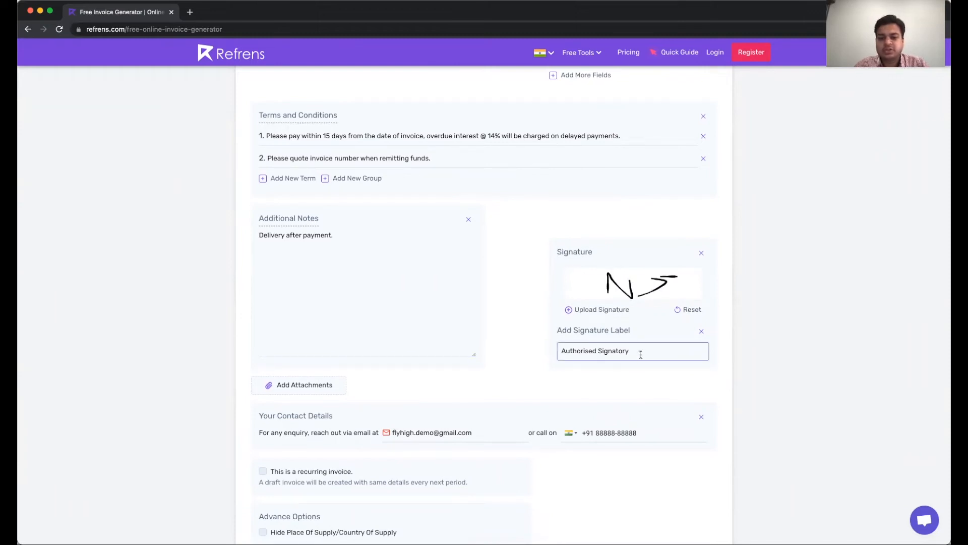
pyautogui.press('super+a')
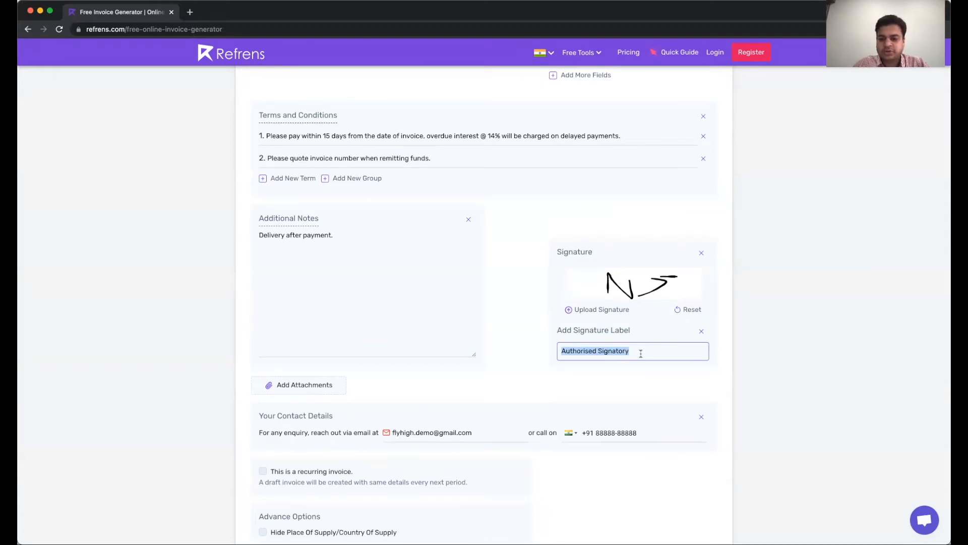
pyautogui.press('Right')
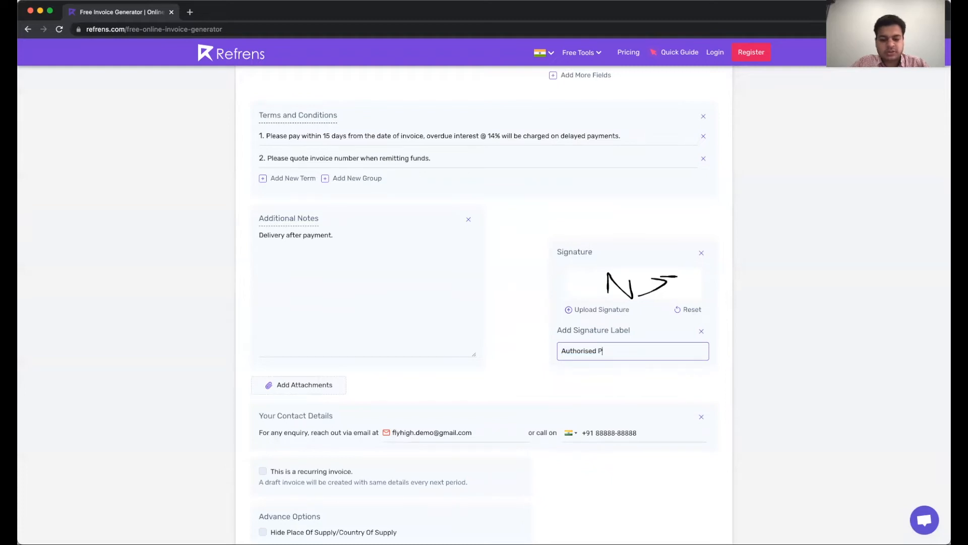
pyautogui.scroll(-3, 286, 248)
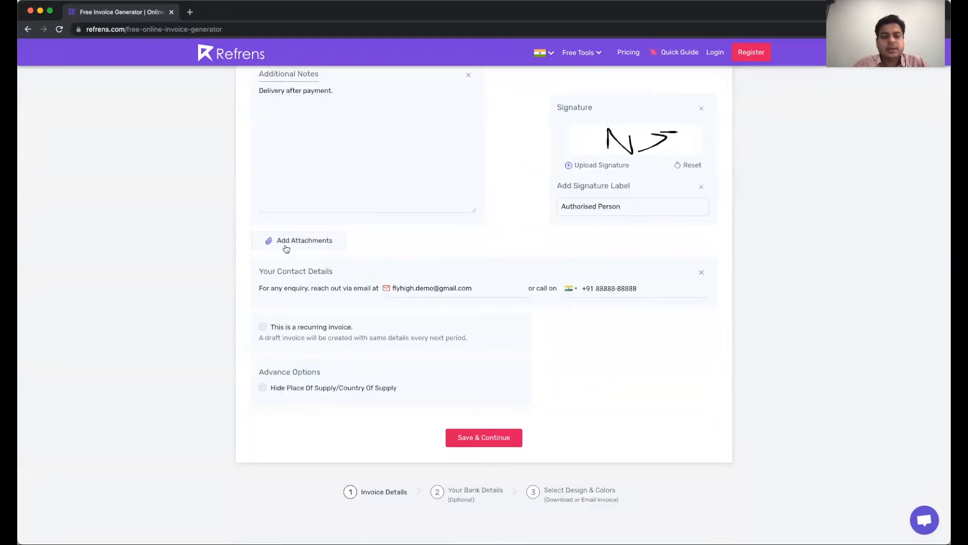
pyautogui.click(286, 248)
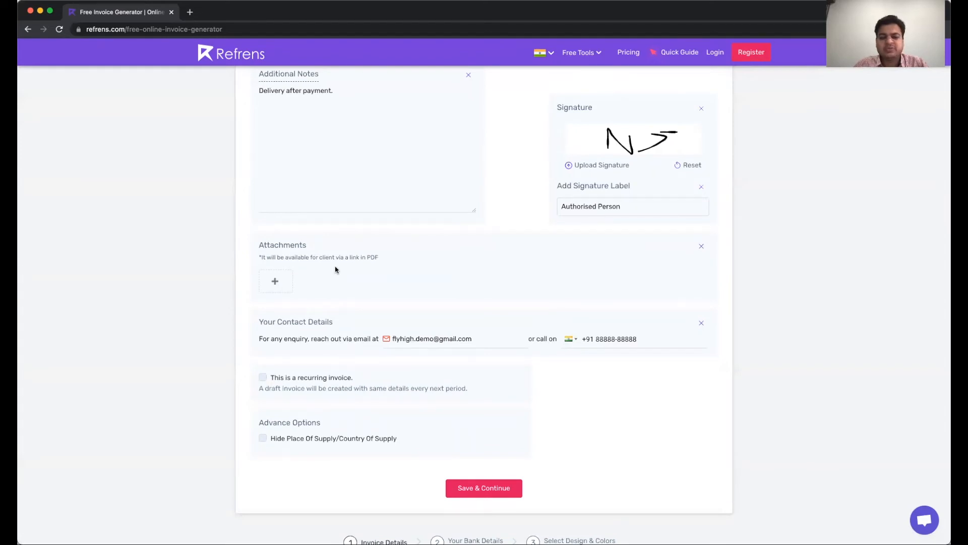
pyautogui.click(277, 283)
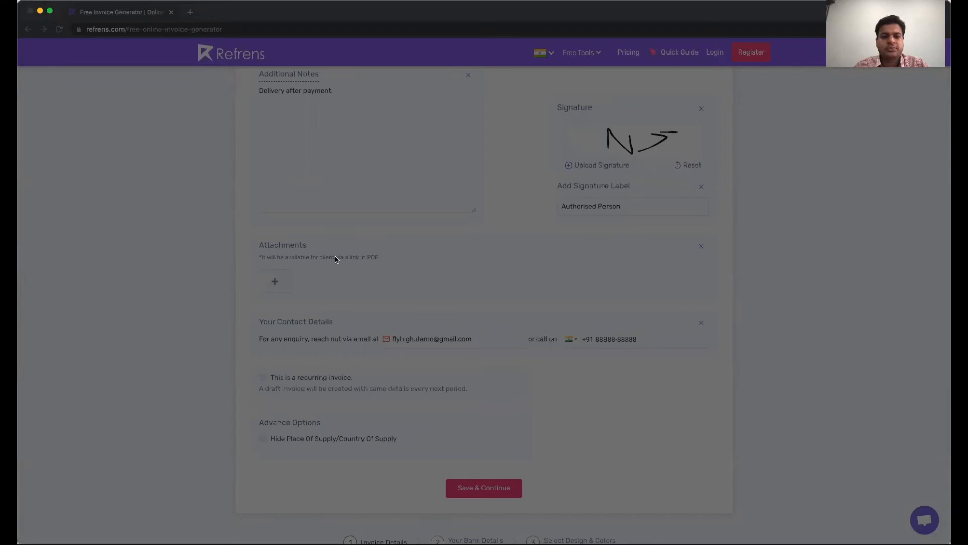
pyautogui.click(632, 368)
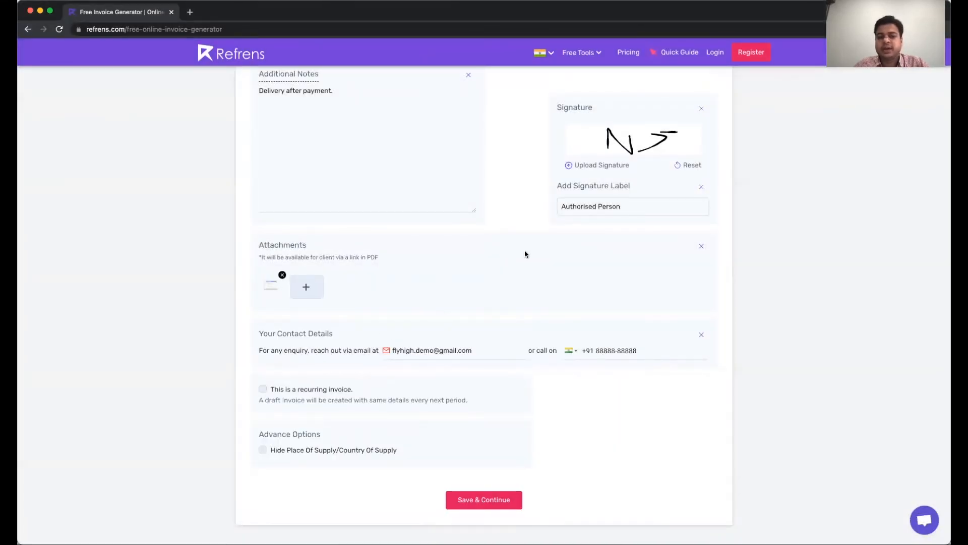
pyautogui.click(701, 249)
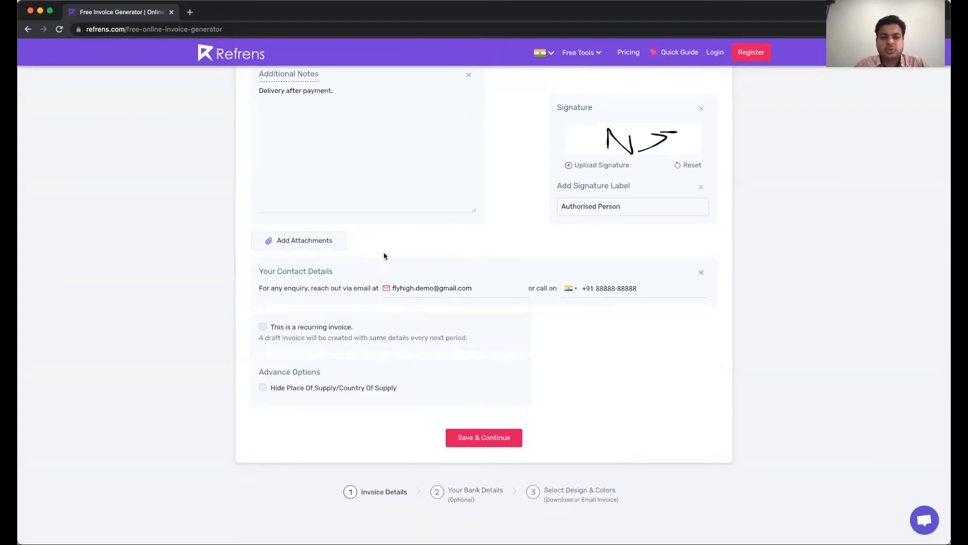
pyautogui.click(412, 293)
pyautogui.click(616, 294)
pyautogui.click(263, 389)
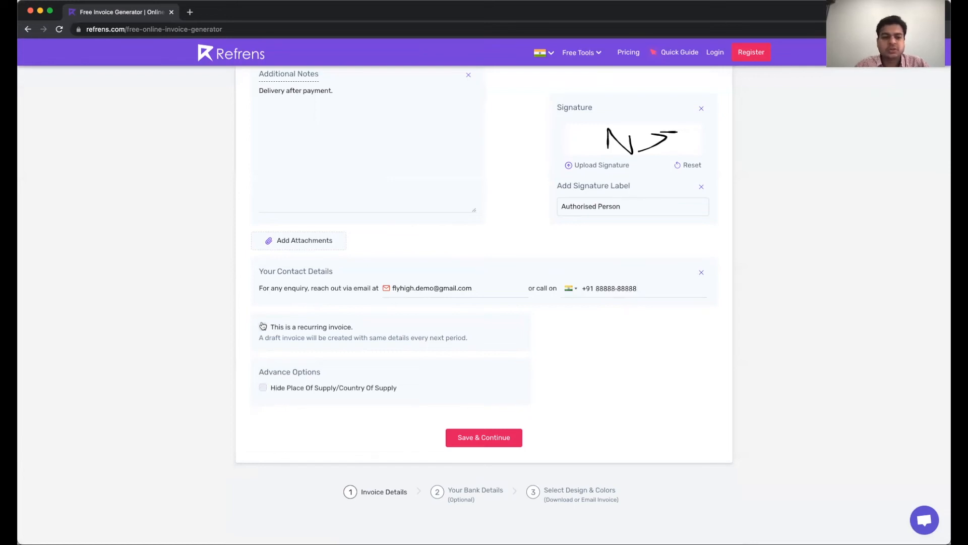
pyautogui.click(314, 328)
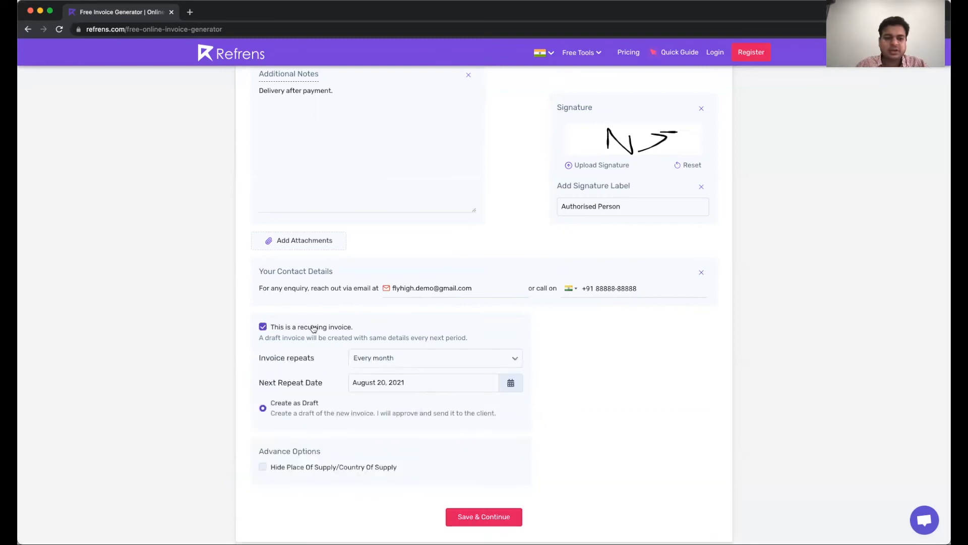
pyautogui.click(447, 364)
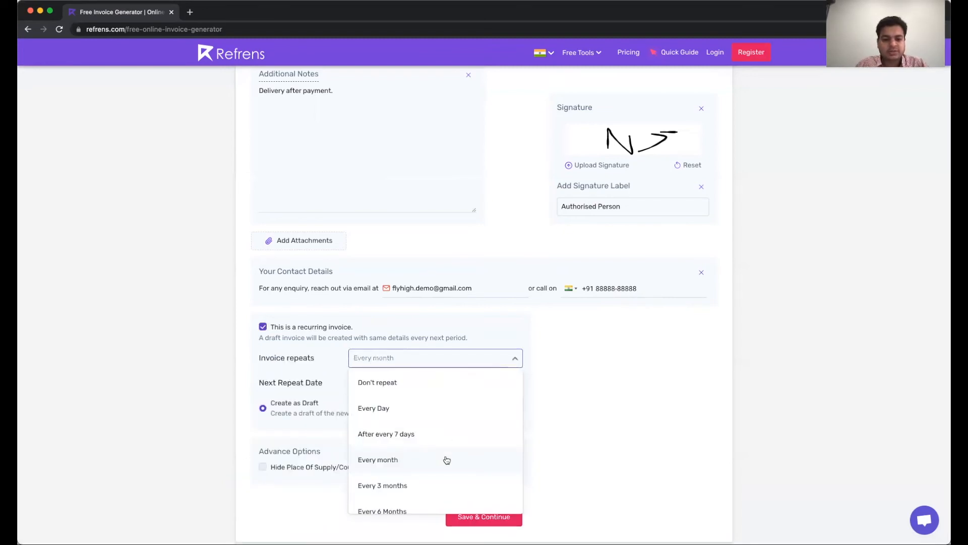
pyautogui.click(566, 450)
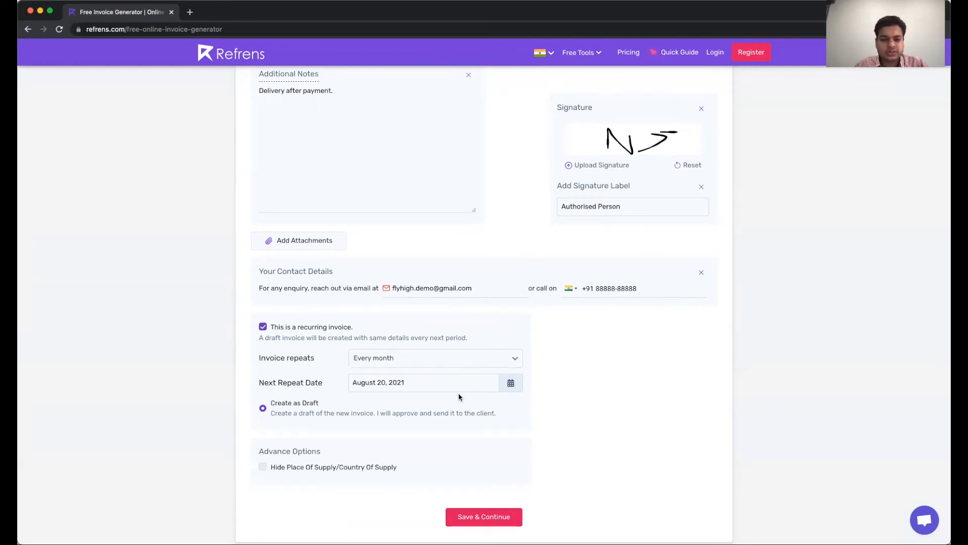
pyautogui.scroll(-1, 459, 397)
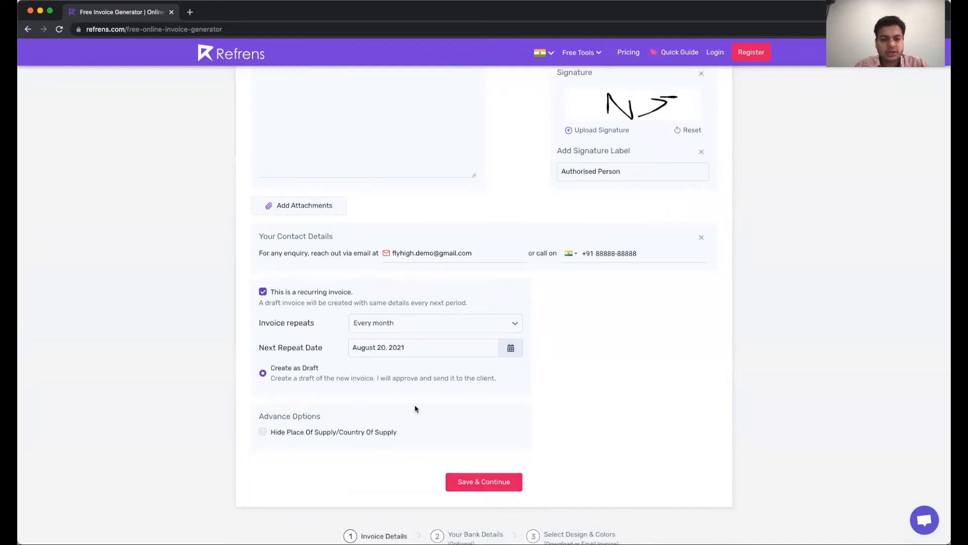
pyautogui.scroll(-2, 415, 408)
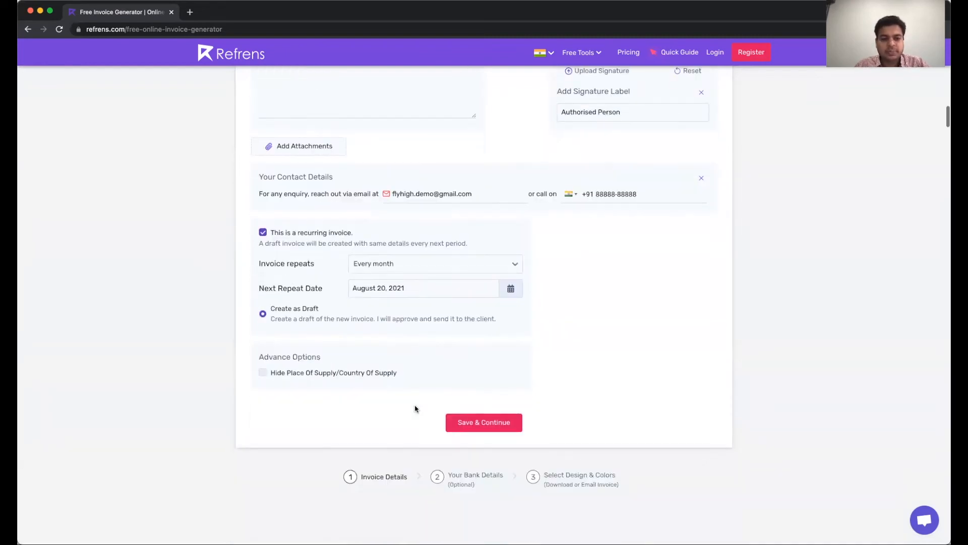
pyautogui.click(264, 234)
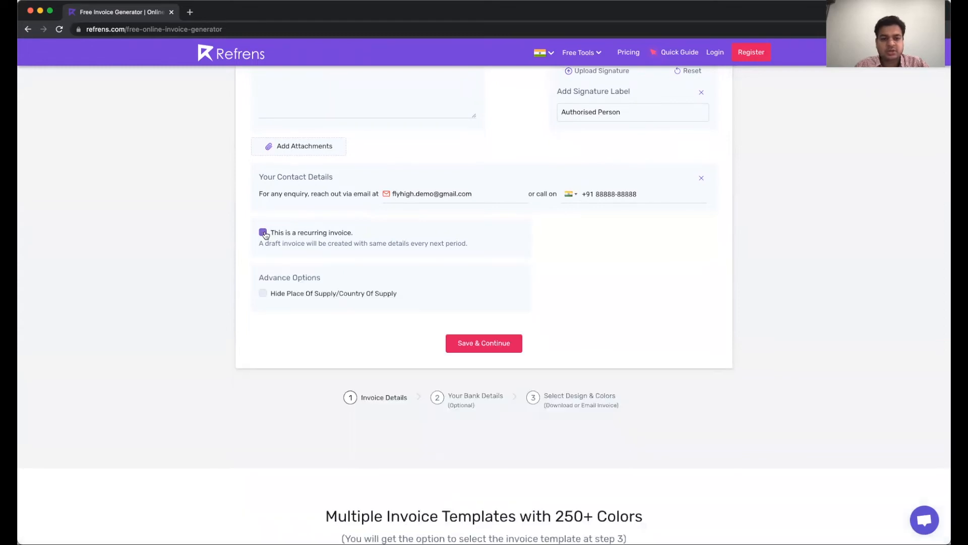
# Save the invoice details and sign up for the free Refrens account with a new password
pyautogui.click(493, 343)
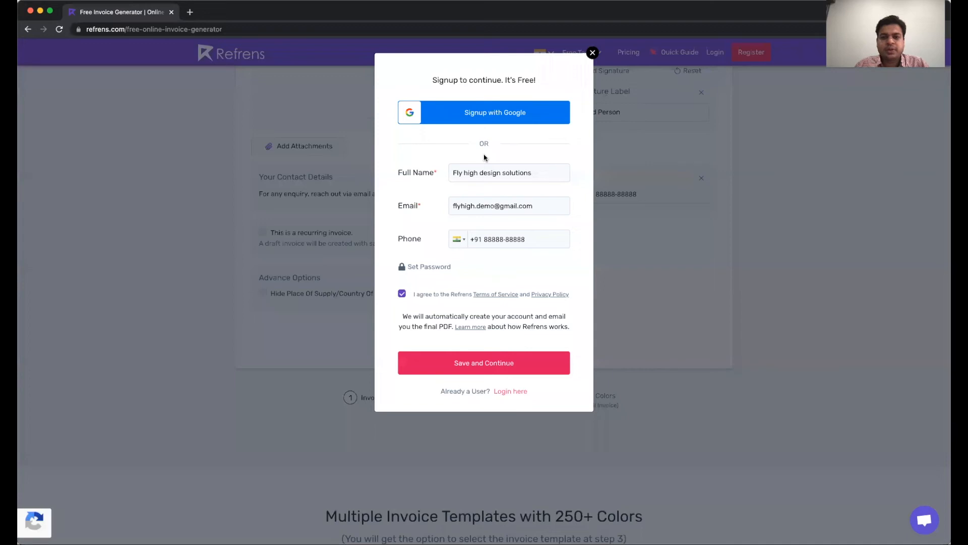
pyautogui.click(504, 238)
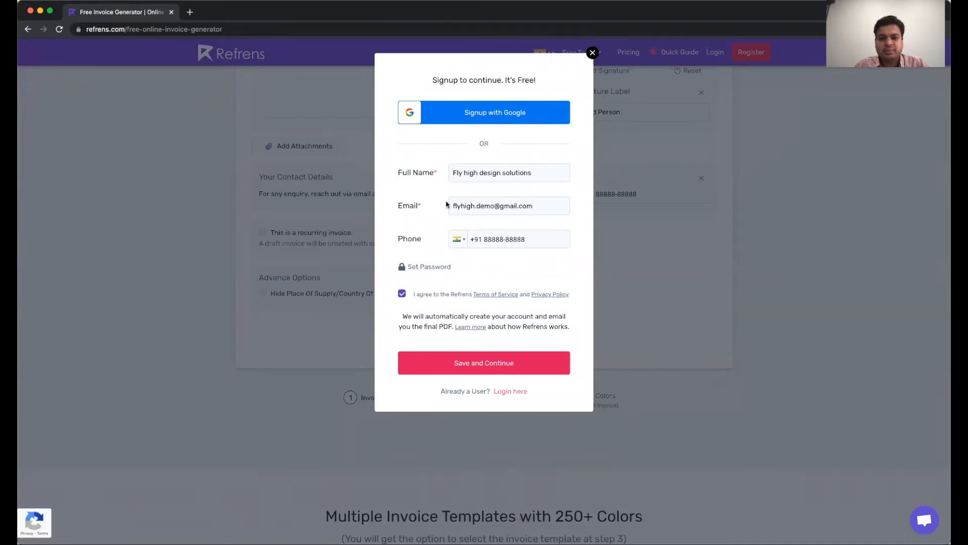
pyautogui.click(432, 271)
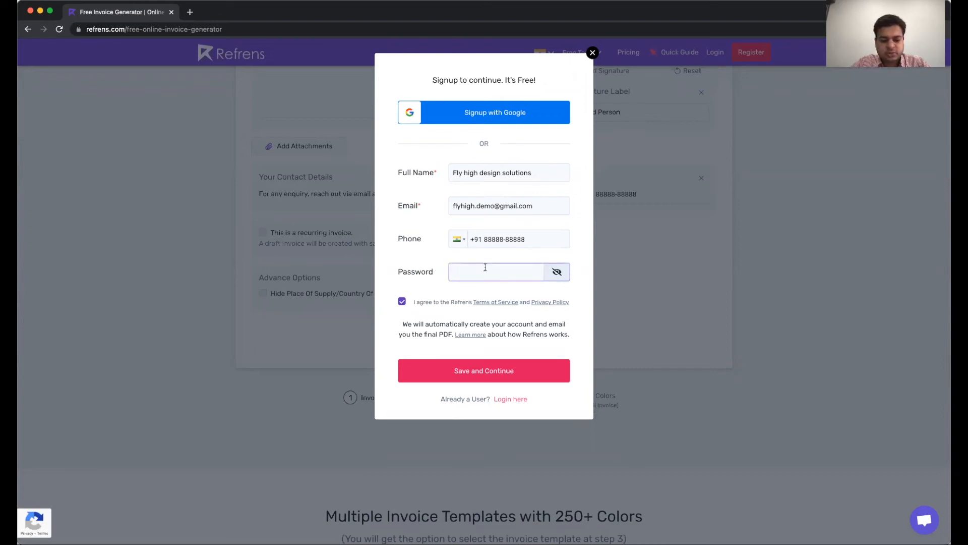
pyautogui.write('••••••••••')
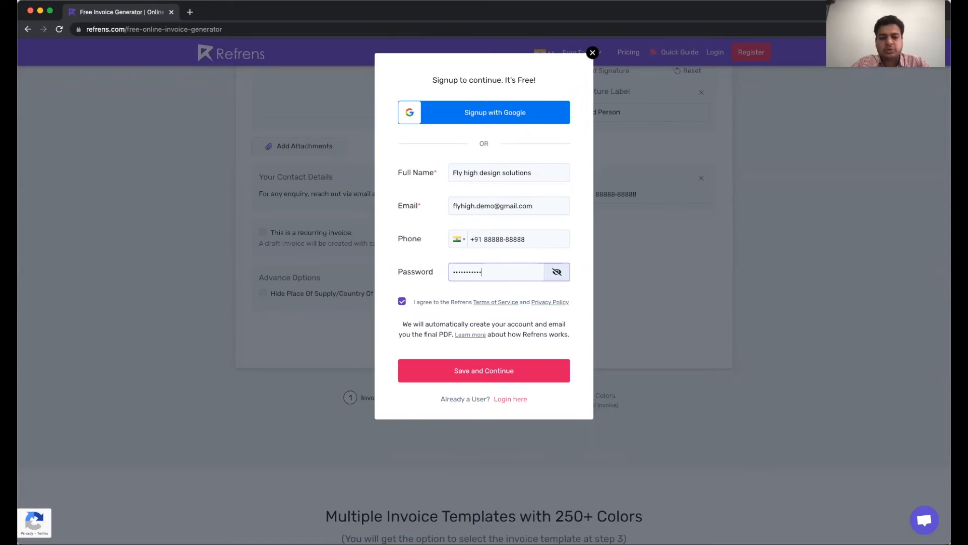
pyautogui.click(502, 375)
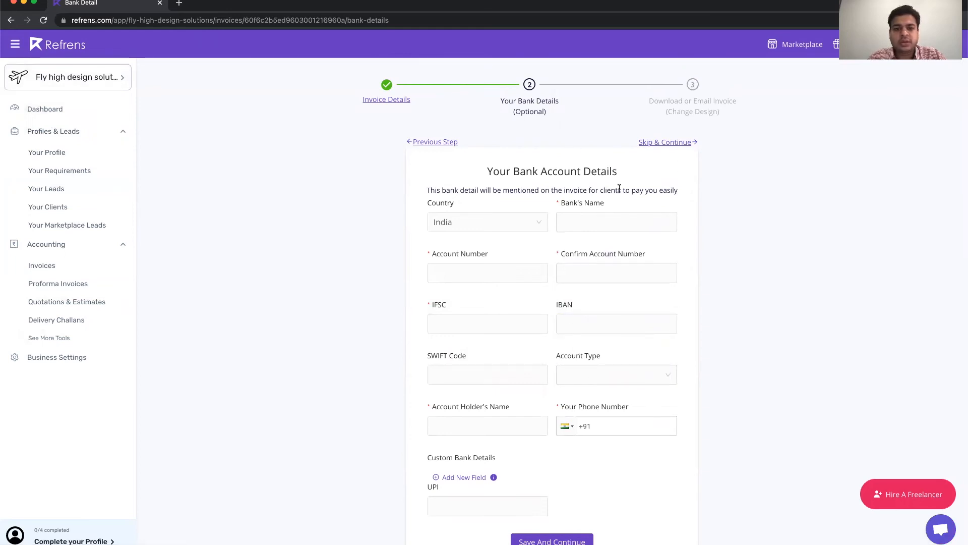
# Enter HDFC as the bank, the account number twice, and IFSC HDFC0008878
pyautogui.scroll(-2, 587, 306)
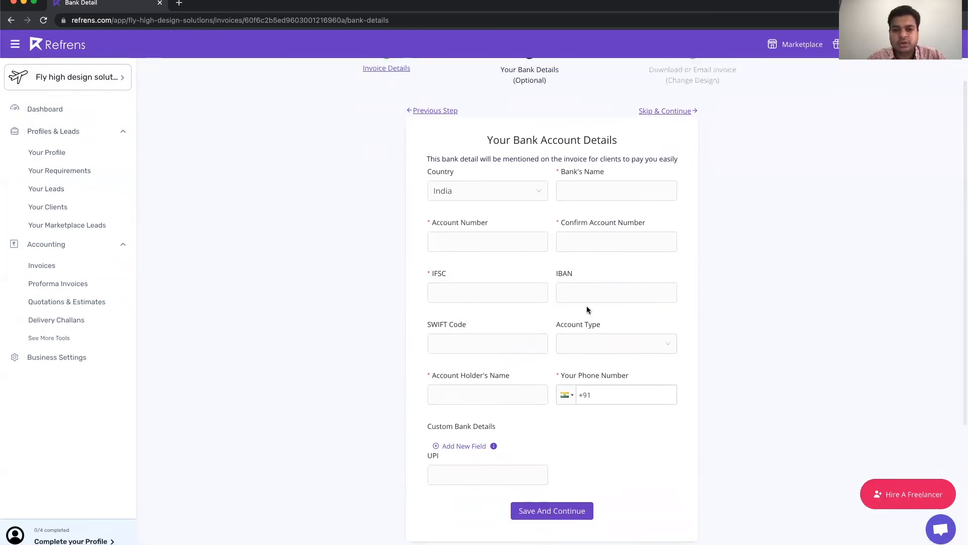
pyautogui.scroll(2, 608, 398)
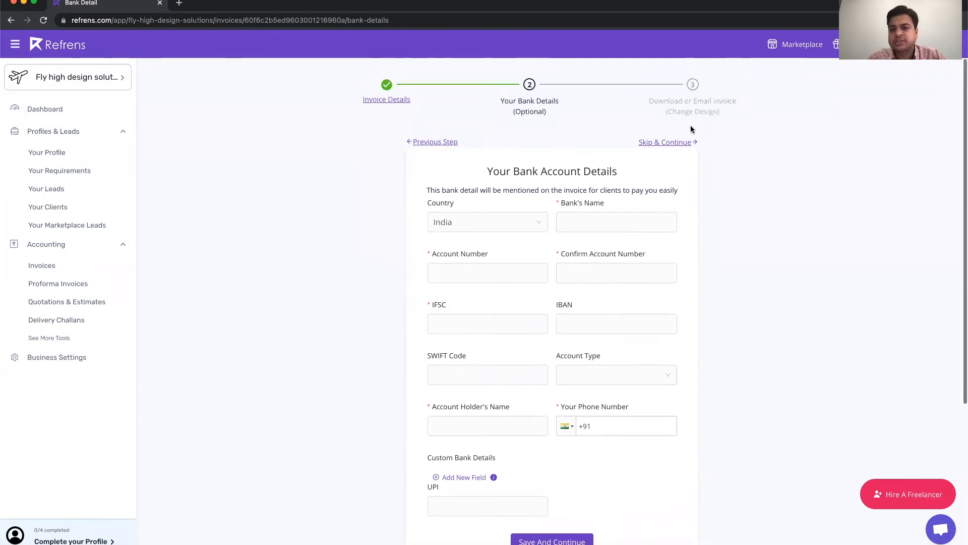
pyautogui.click(624, 219)
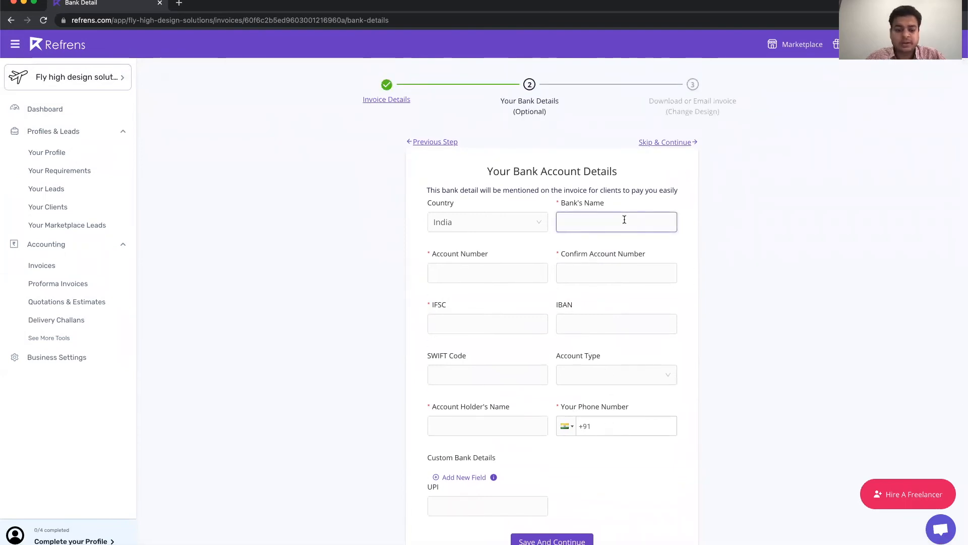
pyautogui.write('HDFC')
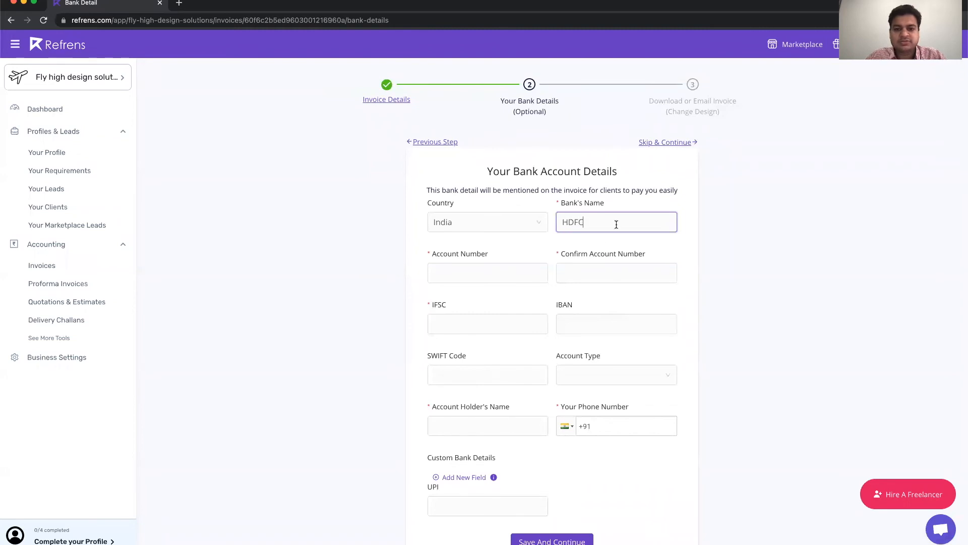
pyautogui.click(539, 271)
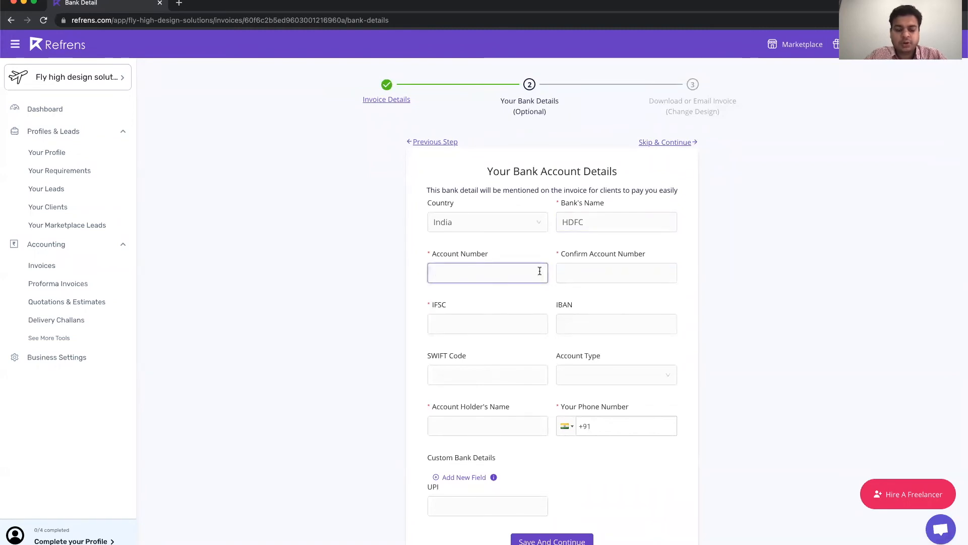
pyautogui.click(603, 263)
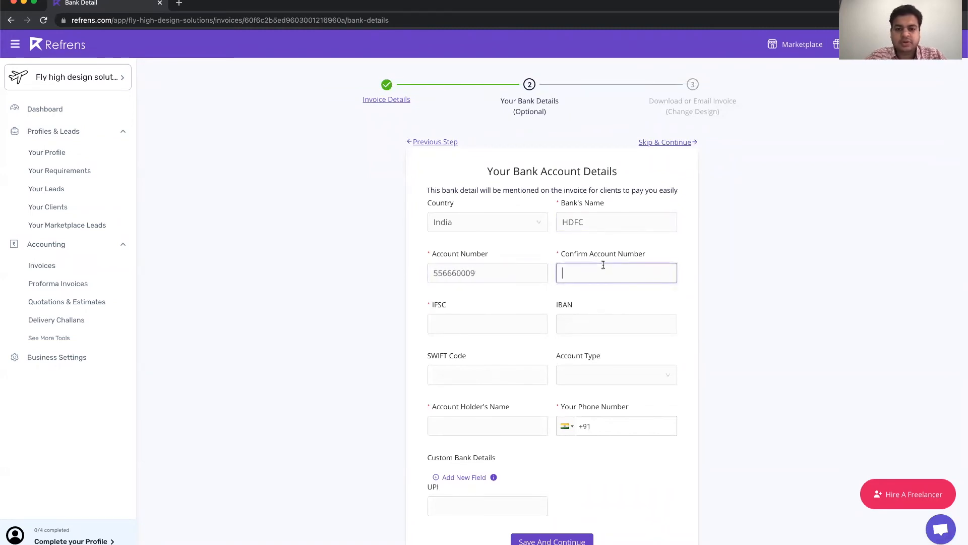
pyautogui.click(510, 320)
pyautogui.write('HDFC0008878')
pyautogui.press('Tab')
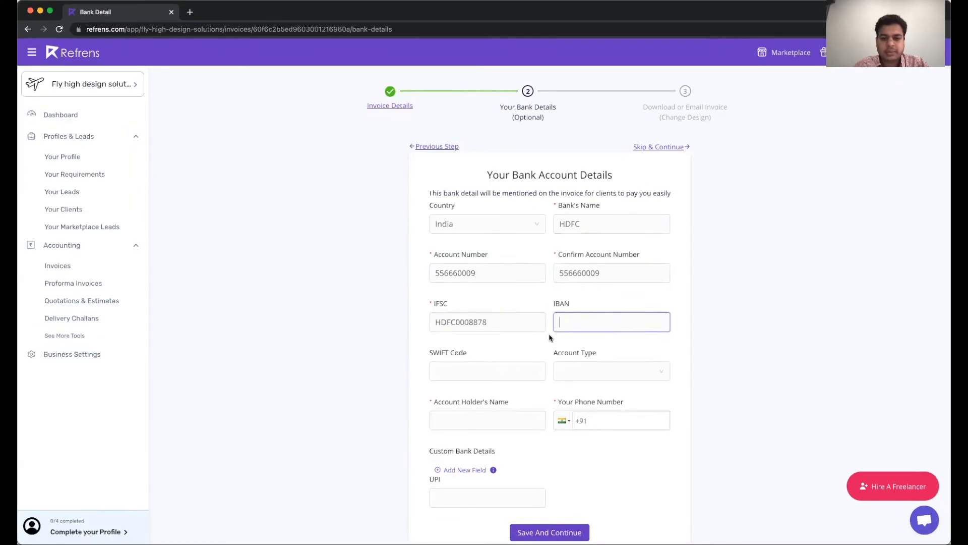
# Set the account type to Current, add holder Flyhigh Design Solutions, and save the bank details
pyautogui.scroll(-2, 550, 338)
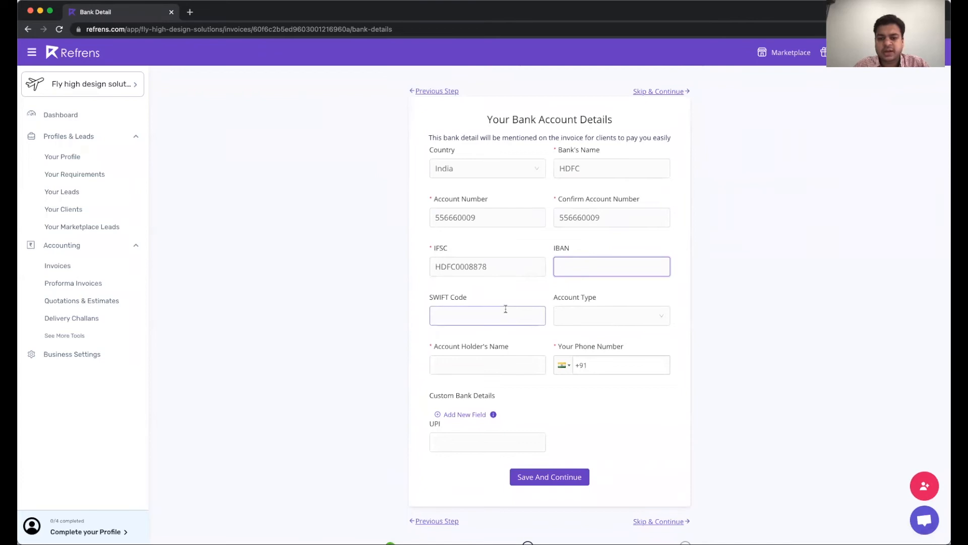
pyautogui.click(642, 323)
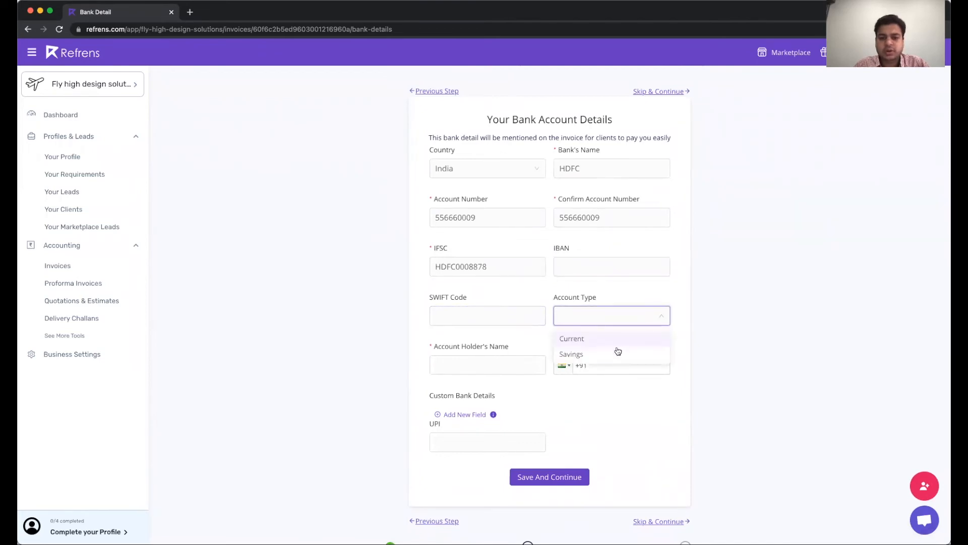
pyautogui.click(614, 337)
pyautogui.click(528, 359)
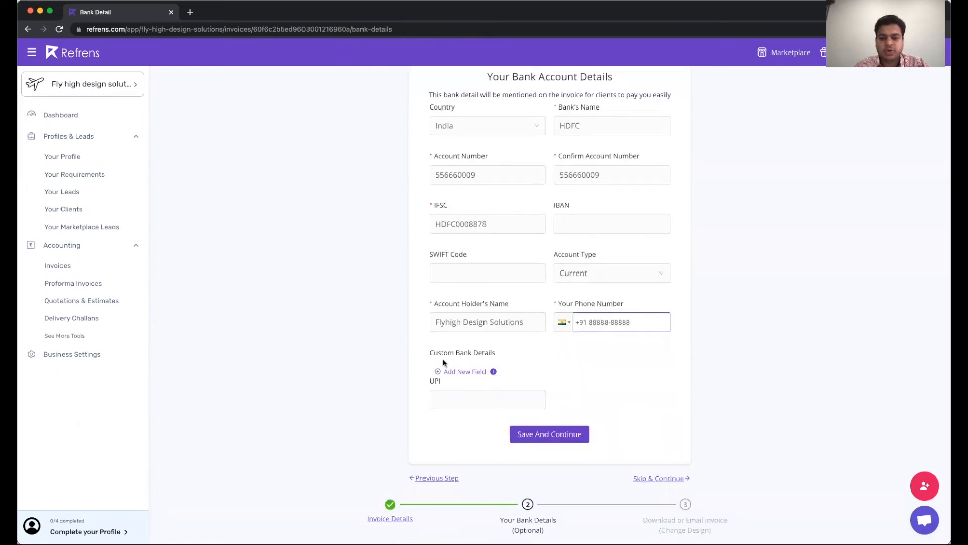
pyautogui.click(463, 406)
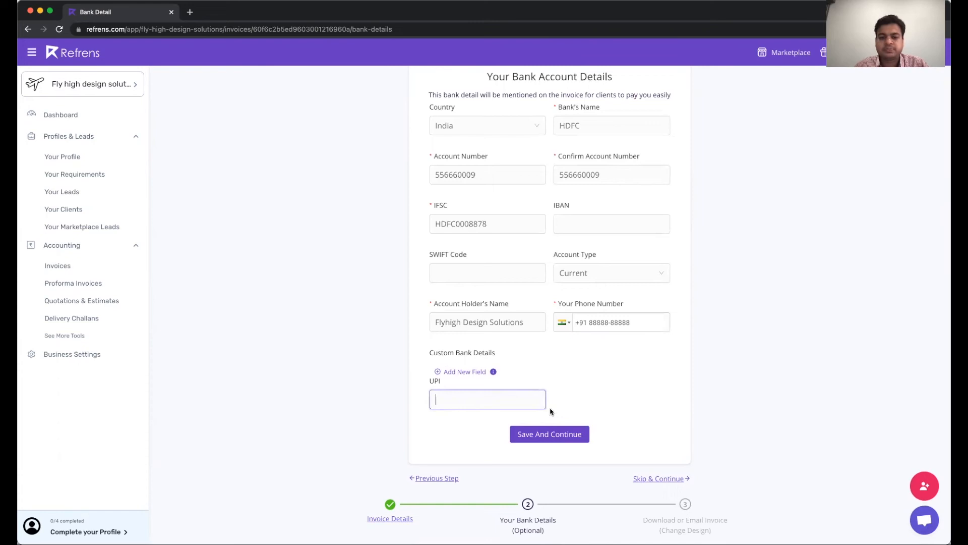
pyautogui.scroll(1, 551, 411)
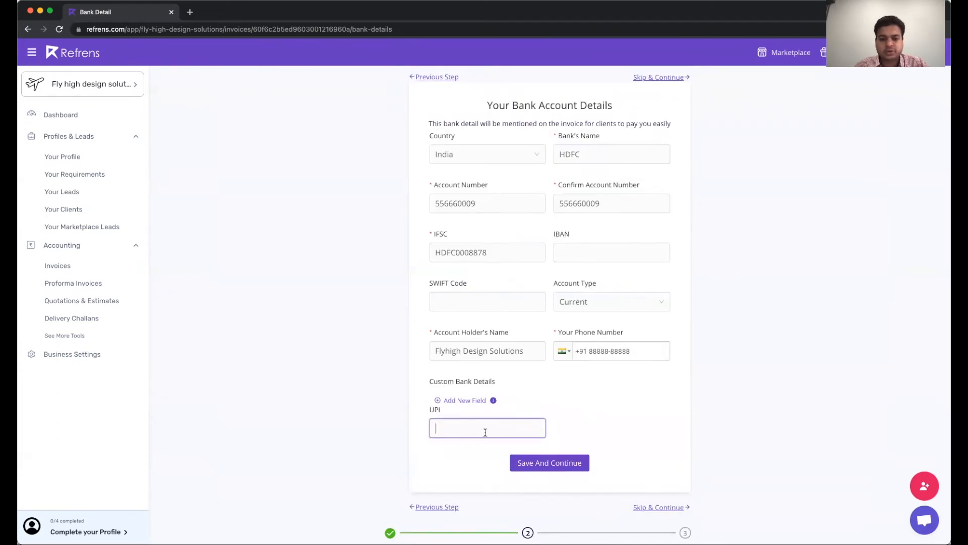
pyautogui.click(563, 463)
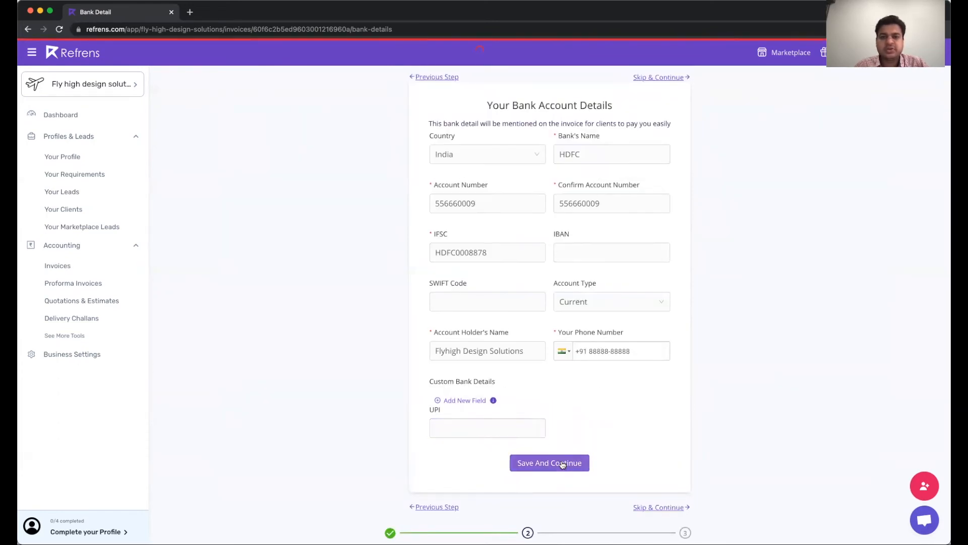
pyautogui.scroll(-3, 463, 380)
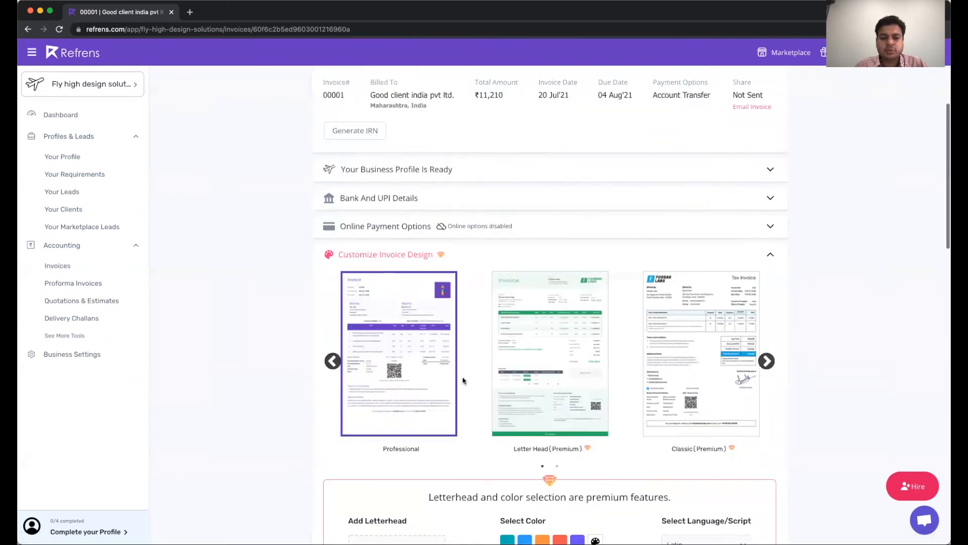
pyautogui.scroll(-15, 463, 380)
pyautogui.scroll(-4, 463, 380)
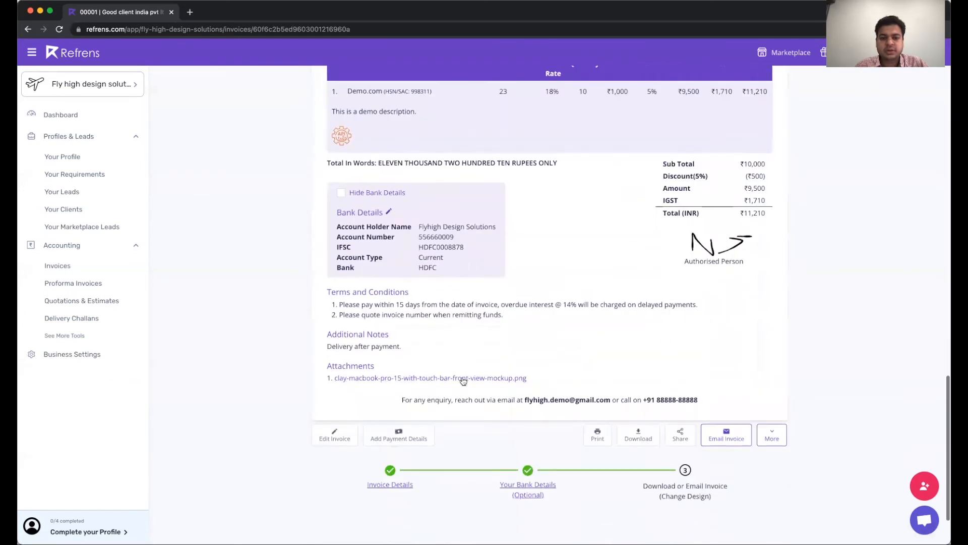
pyautogui.scroll(3, 463, 381)
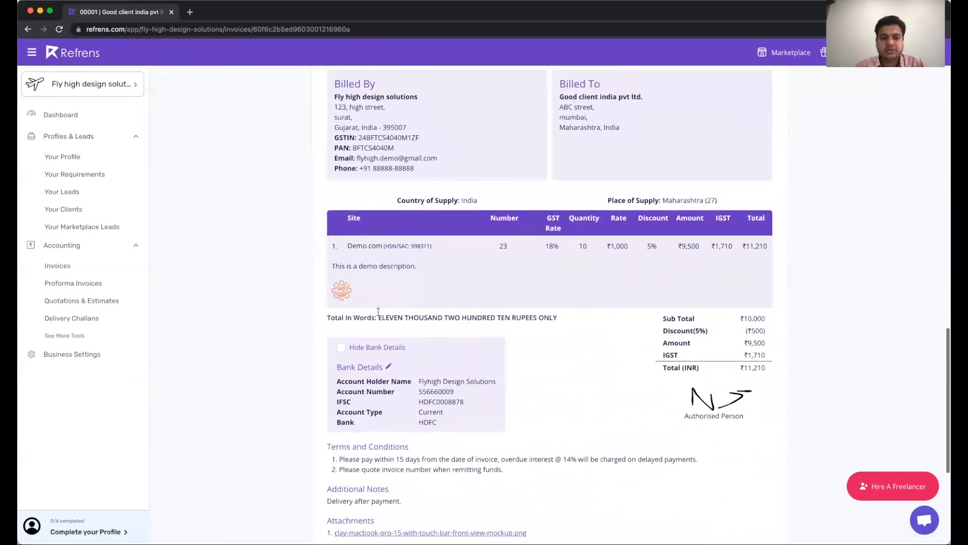
pyautogui.scroll(-3, 495, 358)
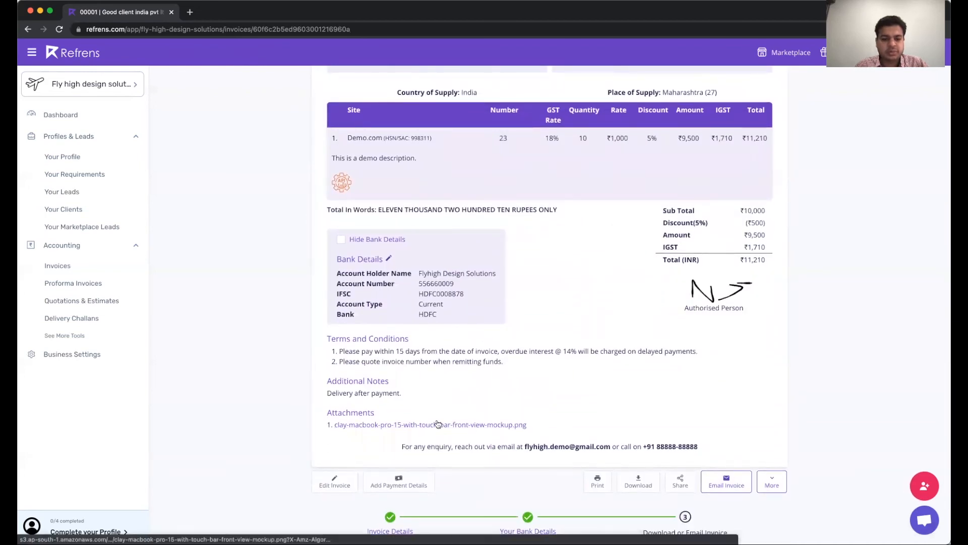
pyautogui.scroll(6, 594, 385)
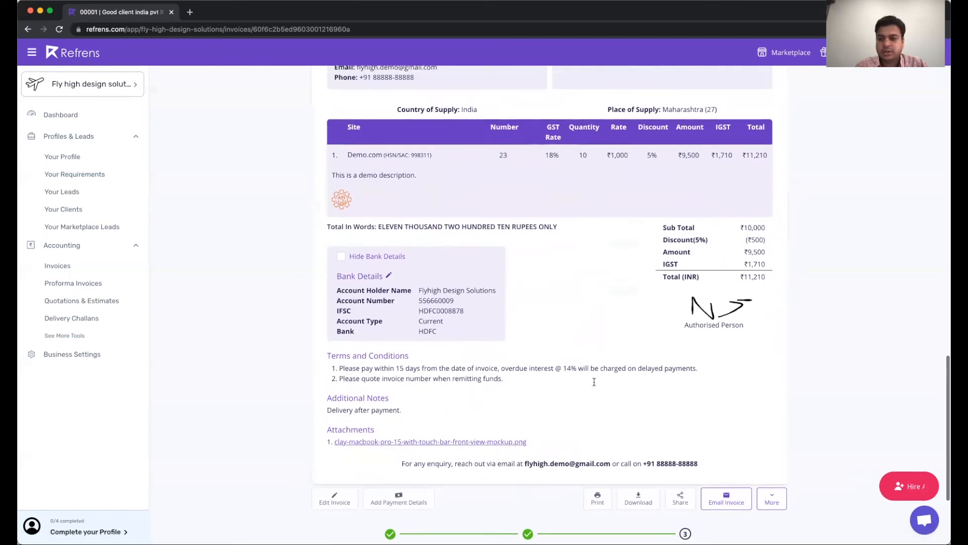
pyautogui.scroll(7, 594, 386)
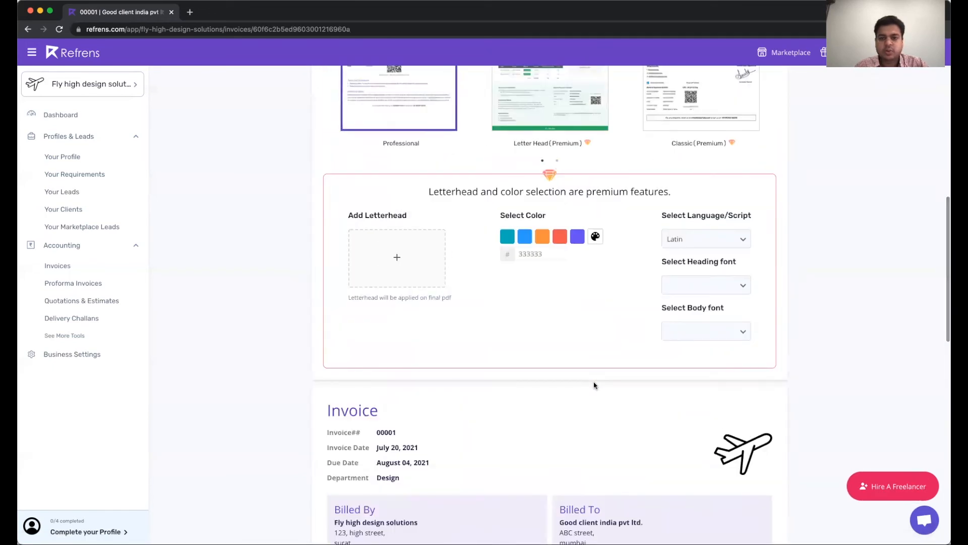
pyautogui.scroll(3, 594, 385)
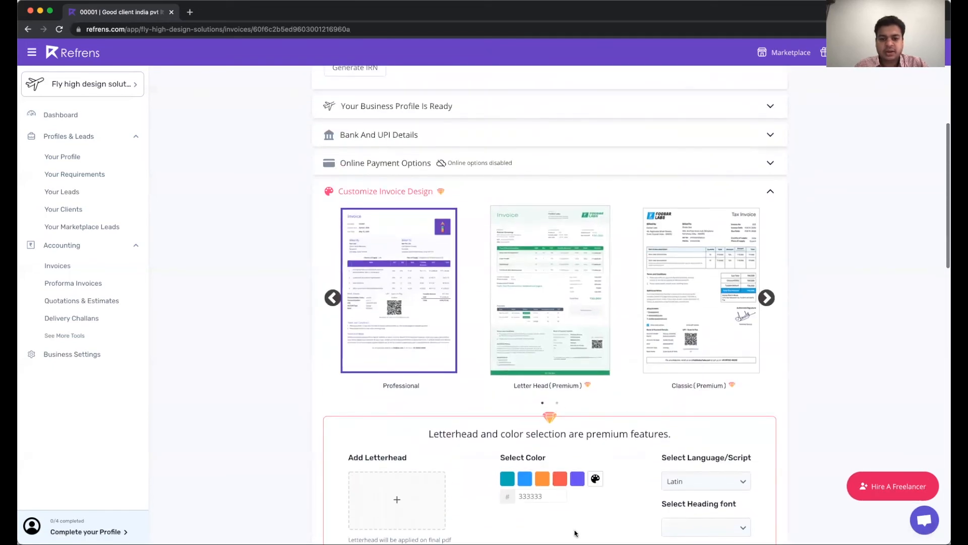
pyautogui.scroll(2, 544, 517)
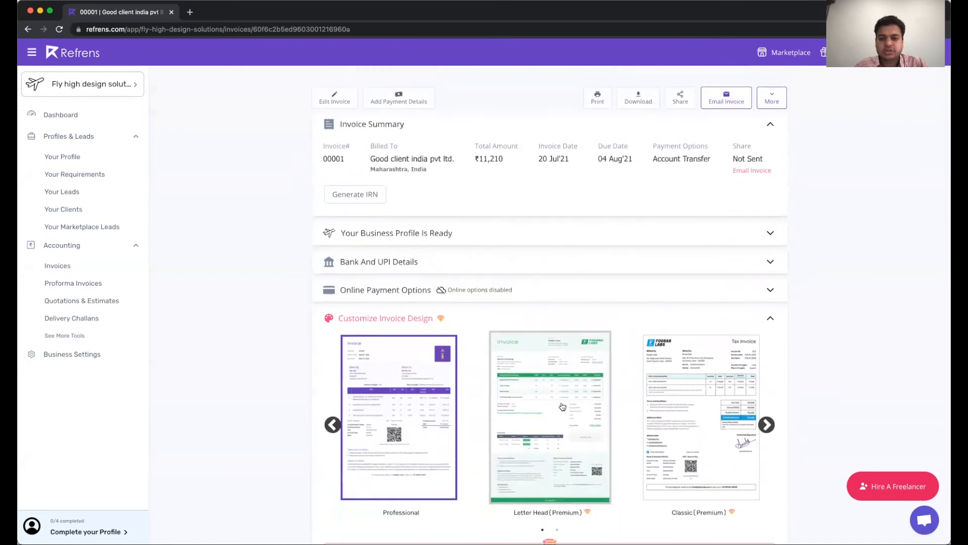
pyautogui.click(765, 424)
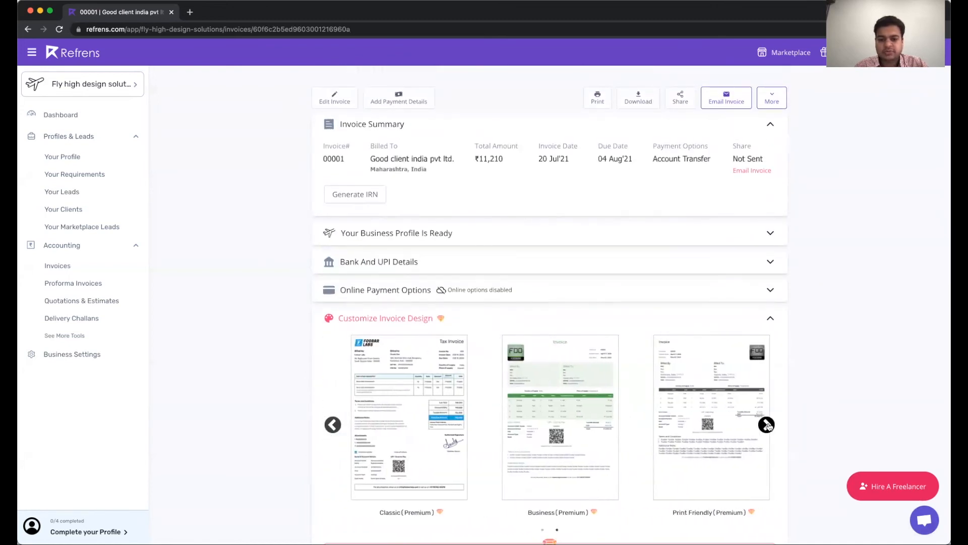
pyautogui.click(333, 424)
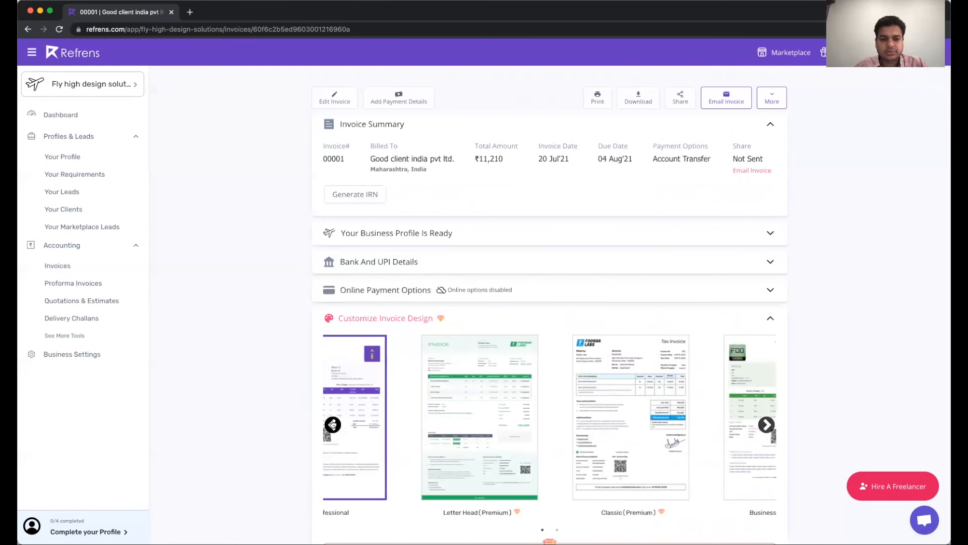
pyautogui.scroll(1, 761, 320)
pyautogui.click(762, 321)
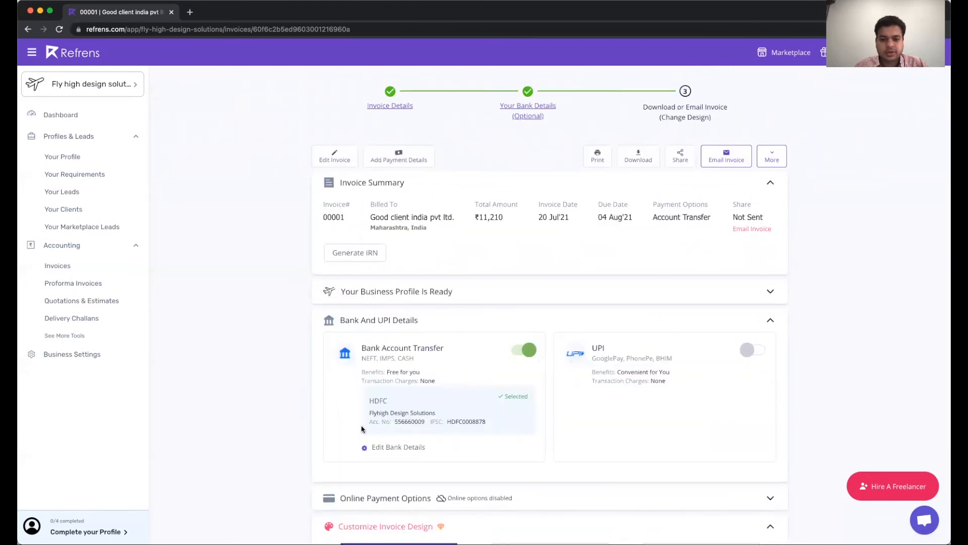
pyautogui.click(767, 324)
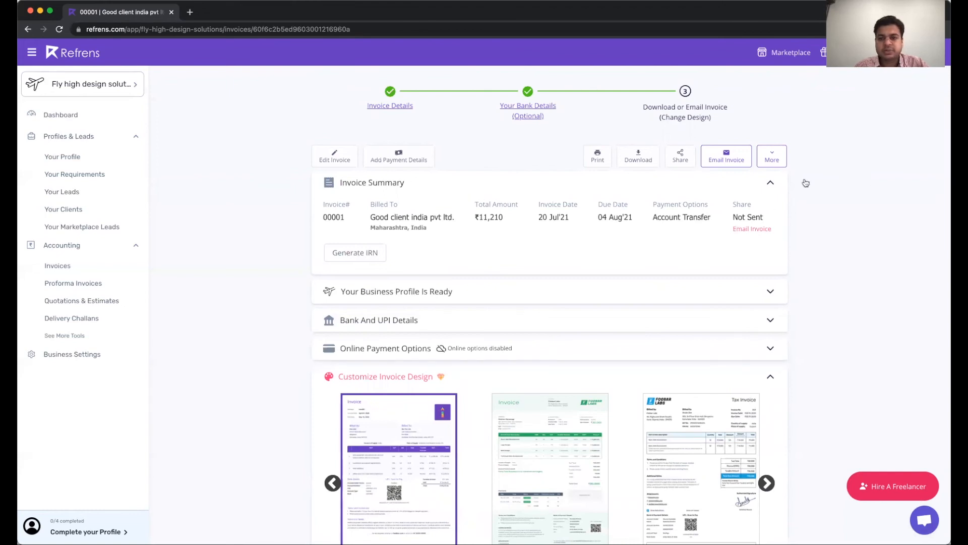
pyautogui.scroll(-10, 592, 272)
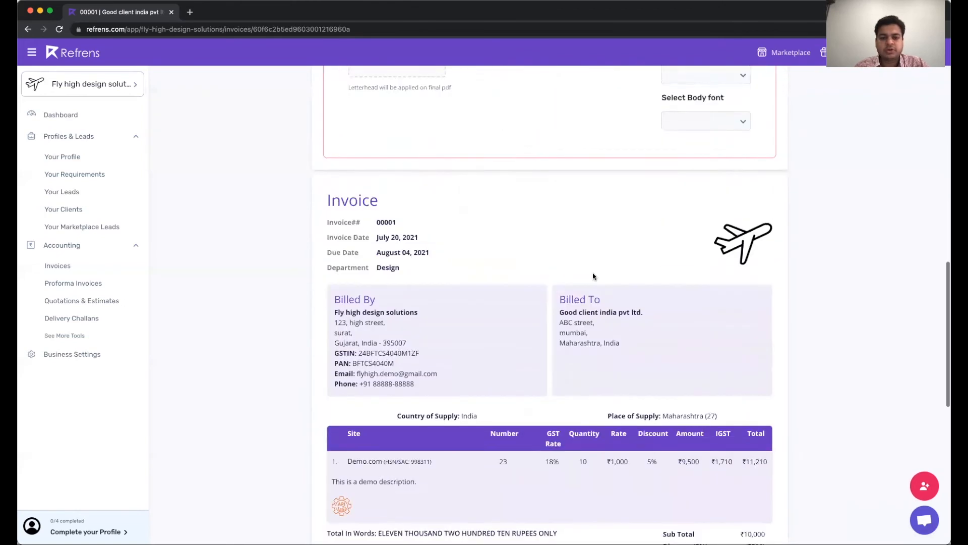
pyautogui.scroll(-5, 592, 273)
pyautogui.scroll(7, 593, 273)
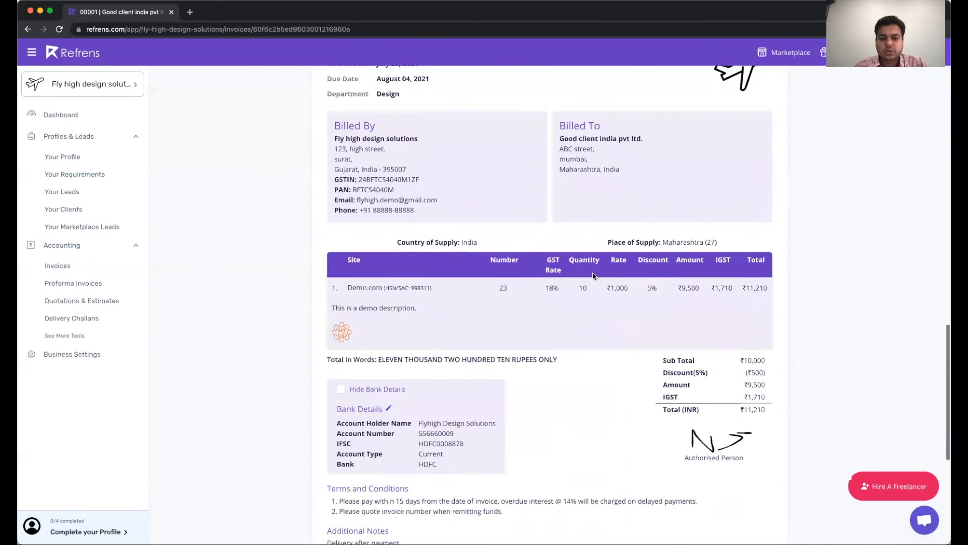
pyautogui.scroll(8, 593, 273)
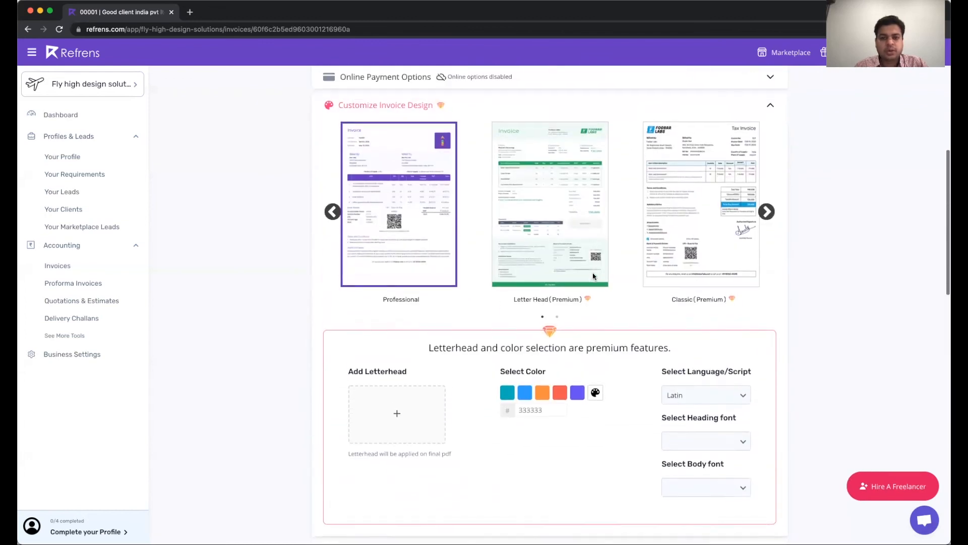
pyautogui.scroll(1, 594, 292)
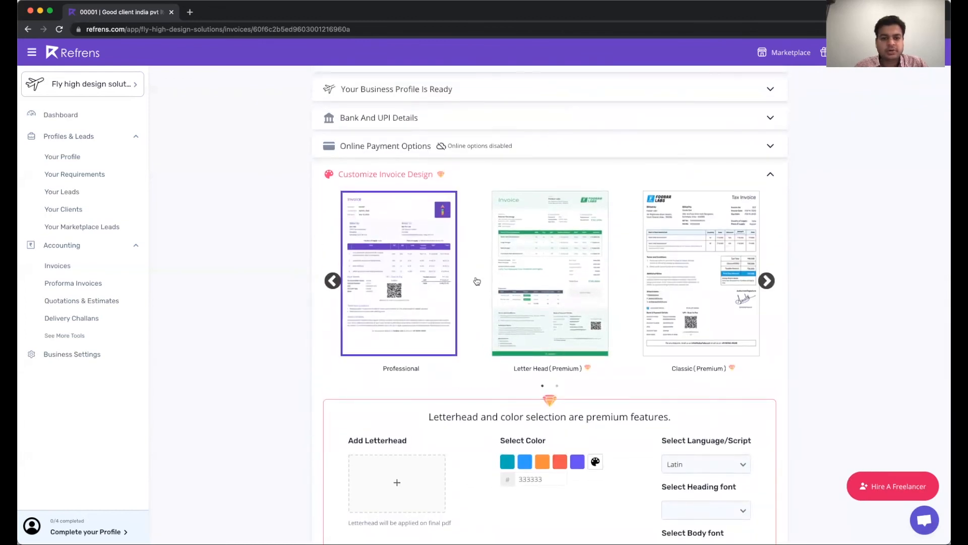
pyautogui.click(767, 280)
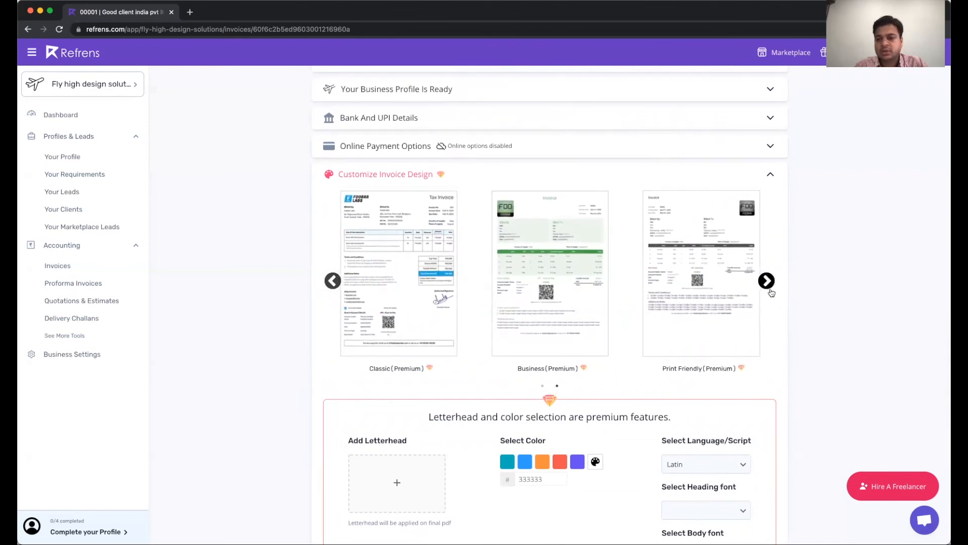
pyautogui.scroll(-3, 772, 339)
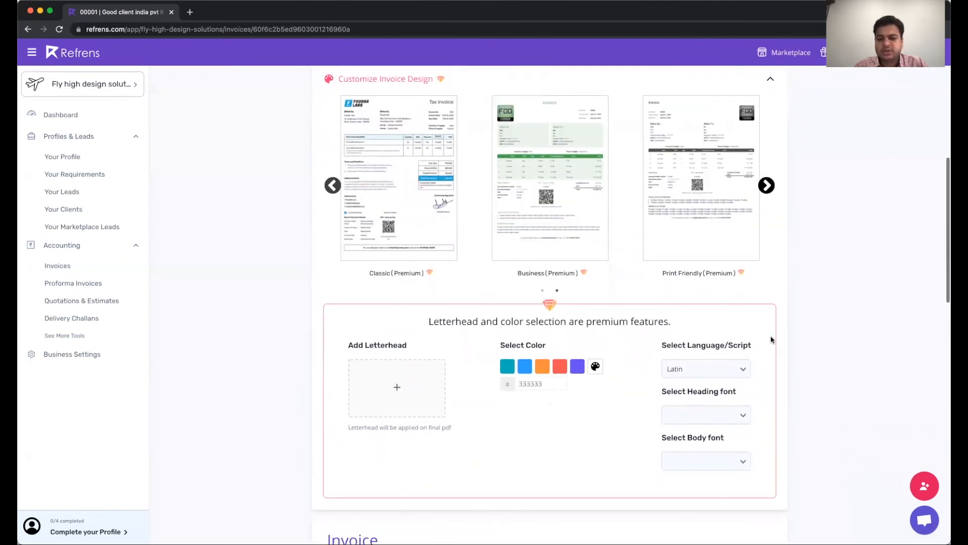
pyautogui.scroll(-2, 771, 340)
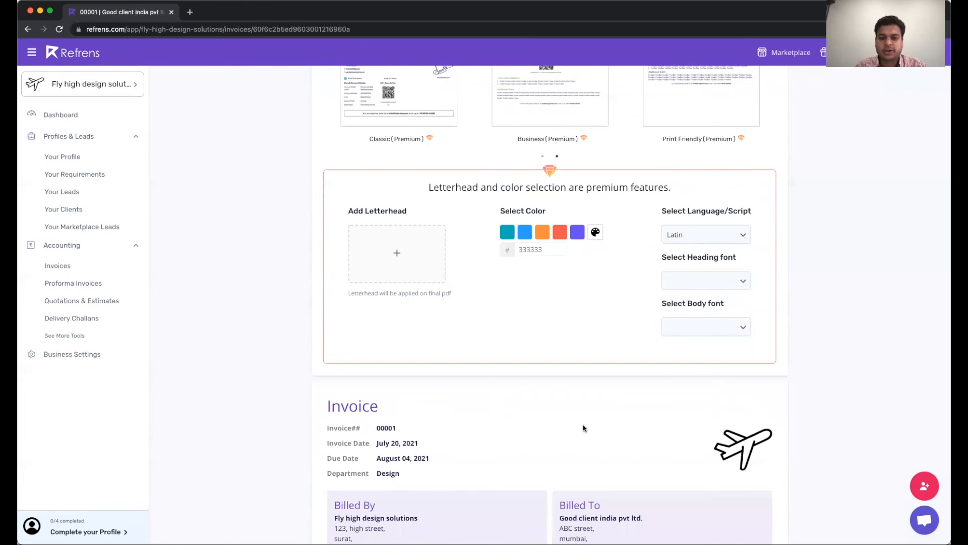
pyautogui.scroll(-13, 583, 428)
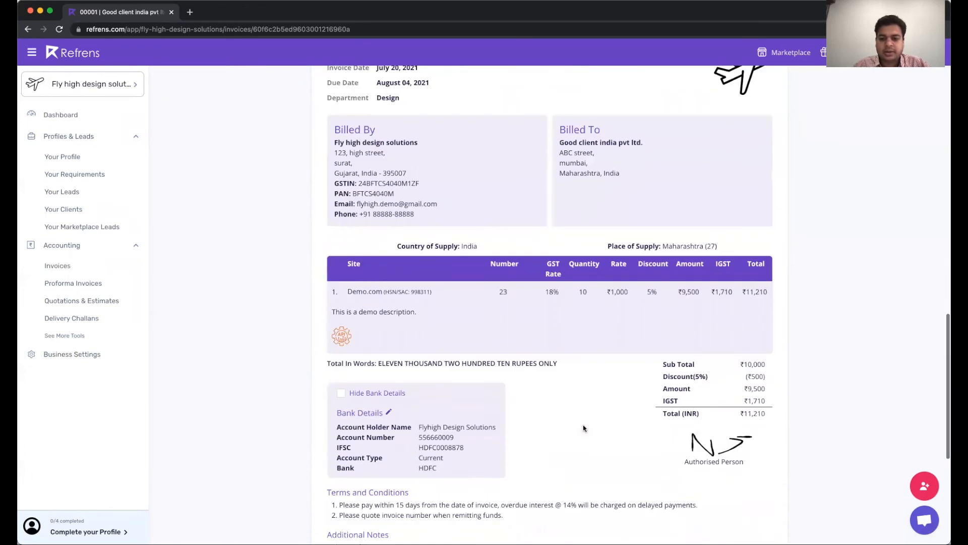
pyautogui.scroll(12, 584, 428)
pyautogui.scroll(10, 584, 428)
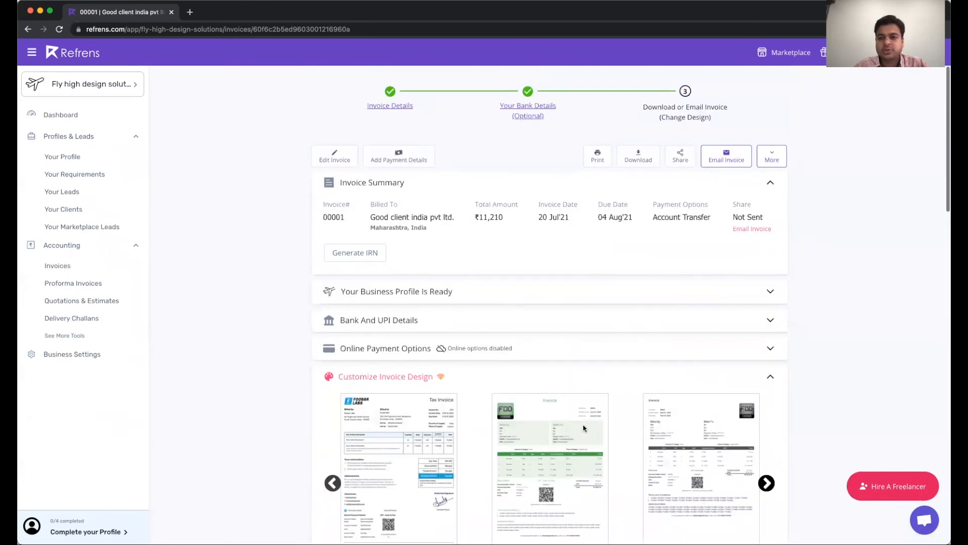
# Review invoice 00001's prefilled email draft, close it unsent, and download the invoice as a PDF
pyautogui.click(727, 159)
pyautogui.click(424, 335)
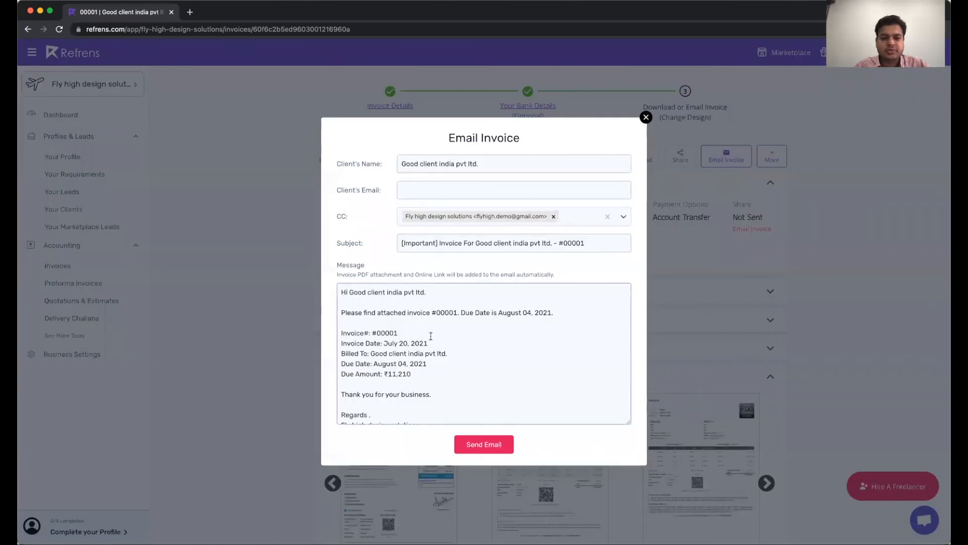
pyautogui.scroll(-2, 426, 343)
pyautogui.scroll(2, 434, 333)
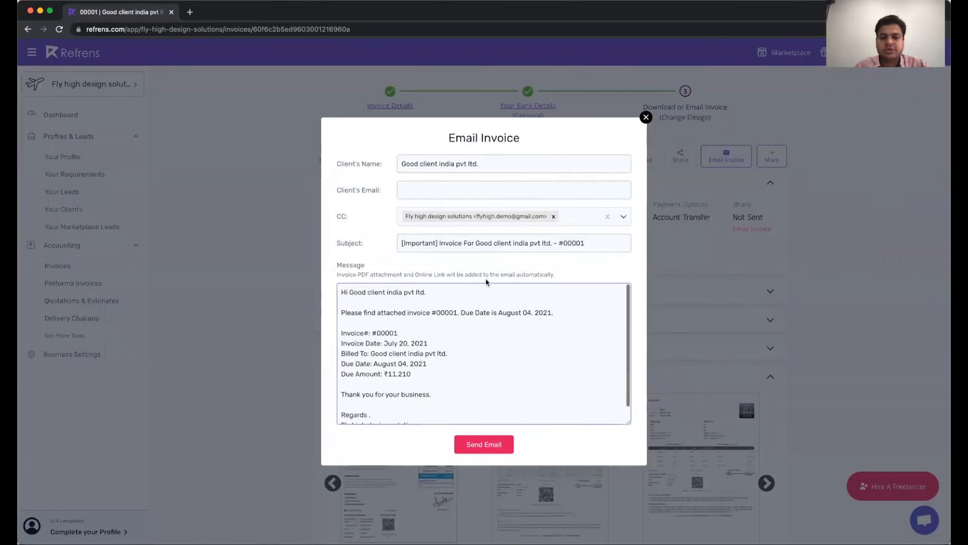
pyautogui.click(646, 117)
pyautogui.click(652, 151)
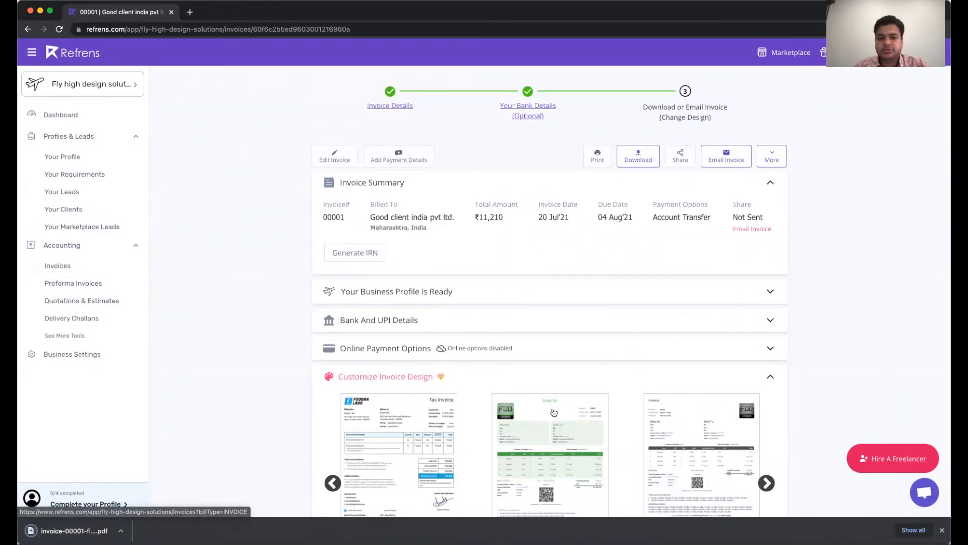
# Open the Invoices list and check invoice 00001: ₹11,210, Unpaid, due Aug 4, 2021
pyautogui.click(104, 267)
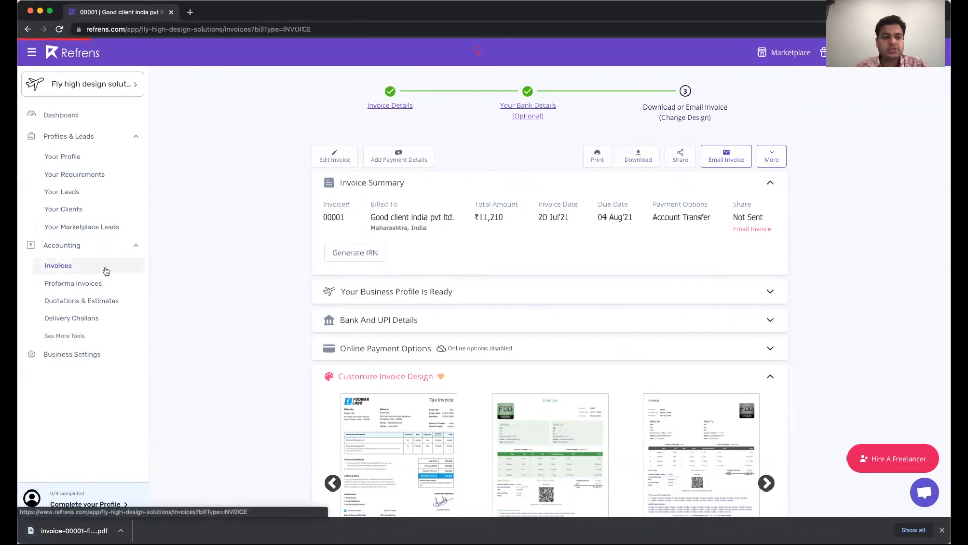
pyautogui.scroll(-7, 538, 297)
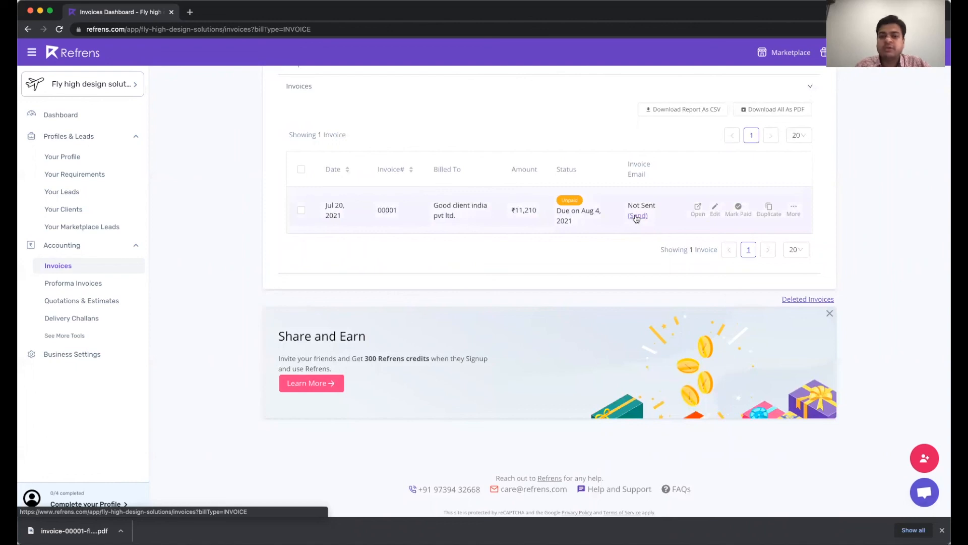
pyautogui.scroll(3, 637, 218)
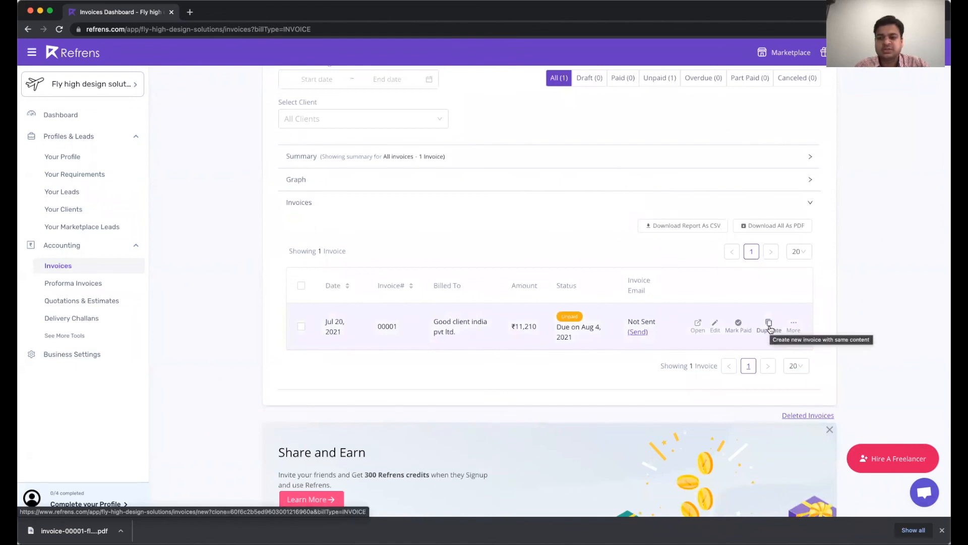
pyautogui.scroll(5, 568, 201)
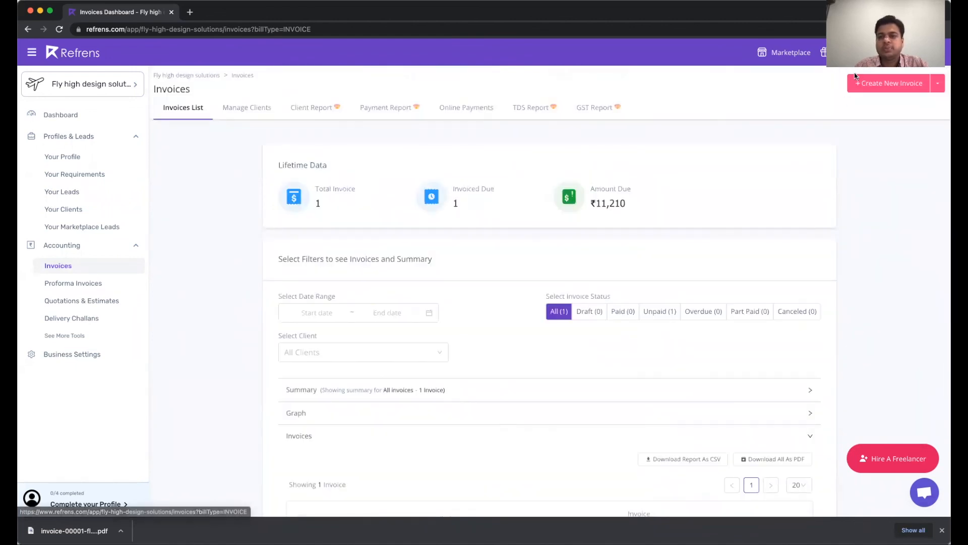